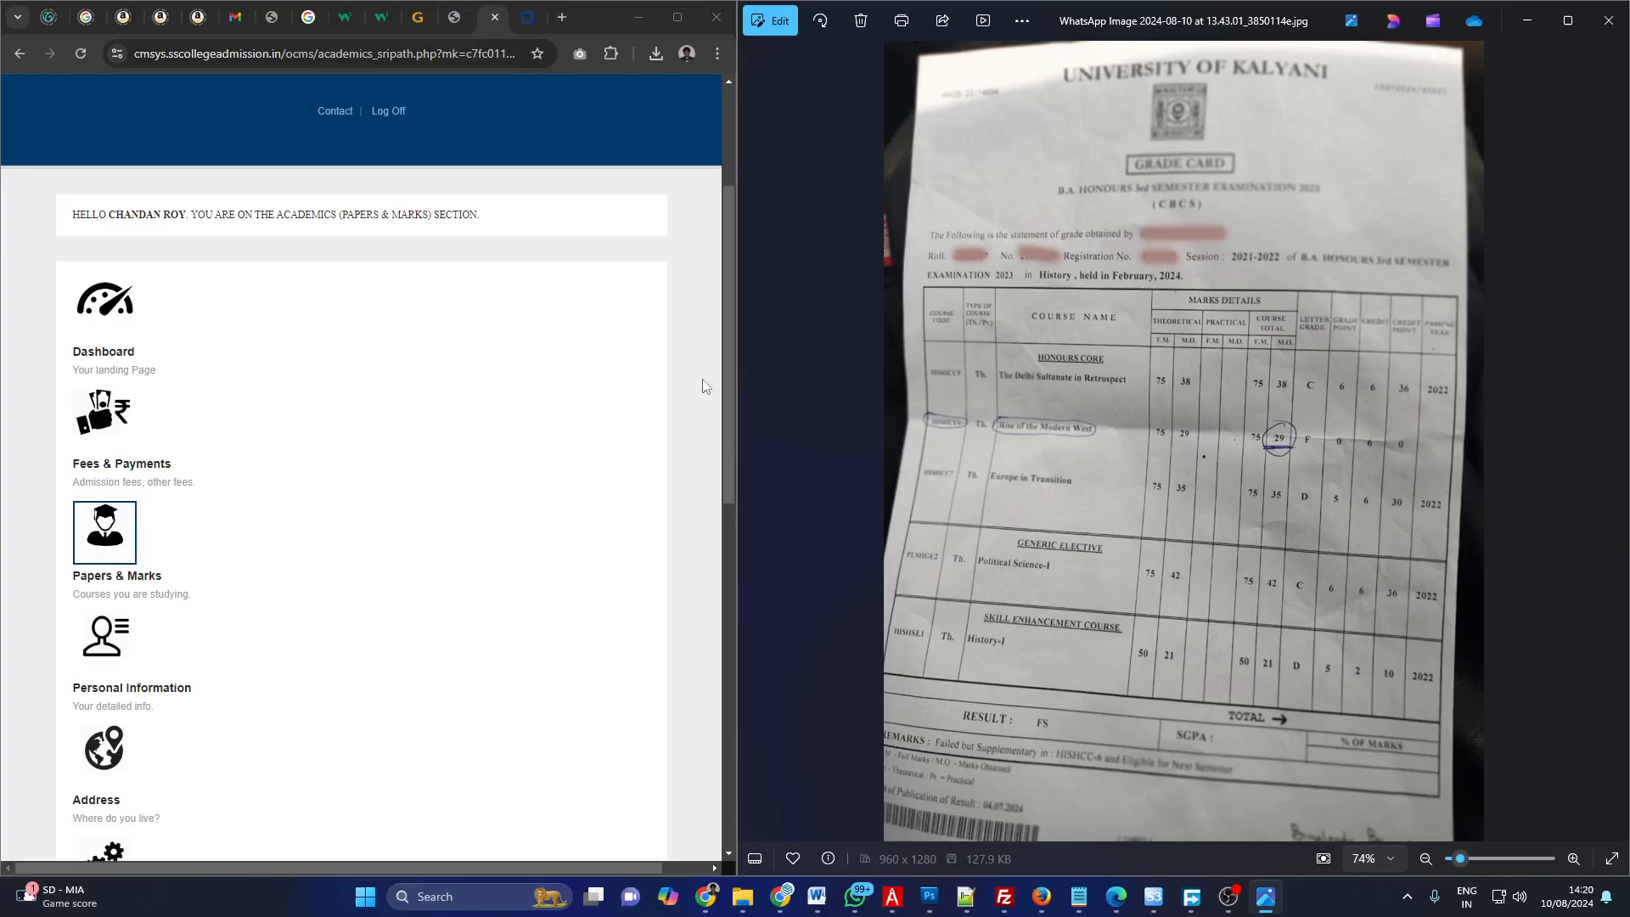
Widen the browser window beside the grade card image so the marks form has more room.
mouse_move(735, 383)
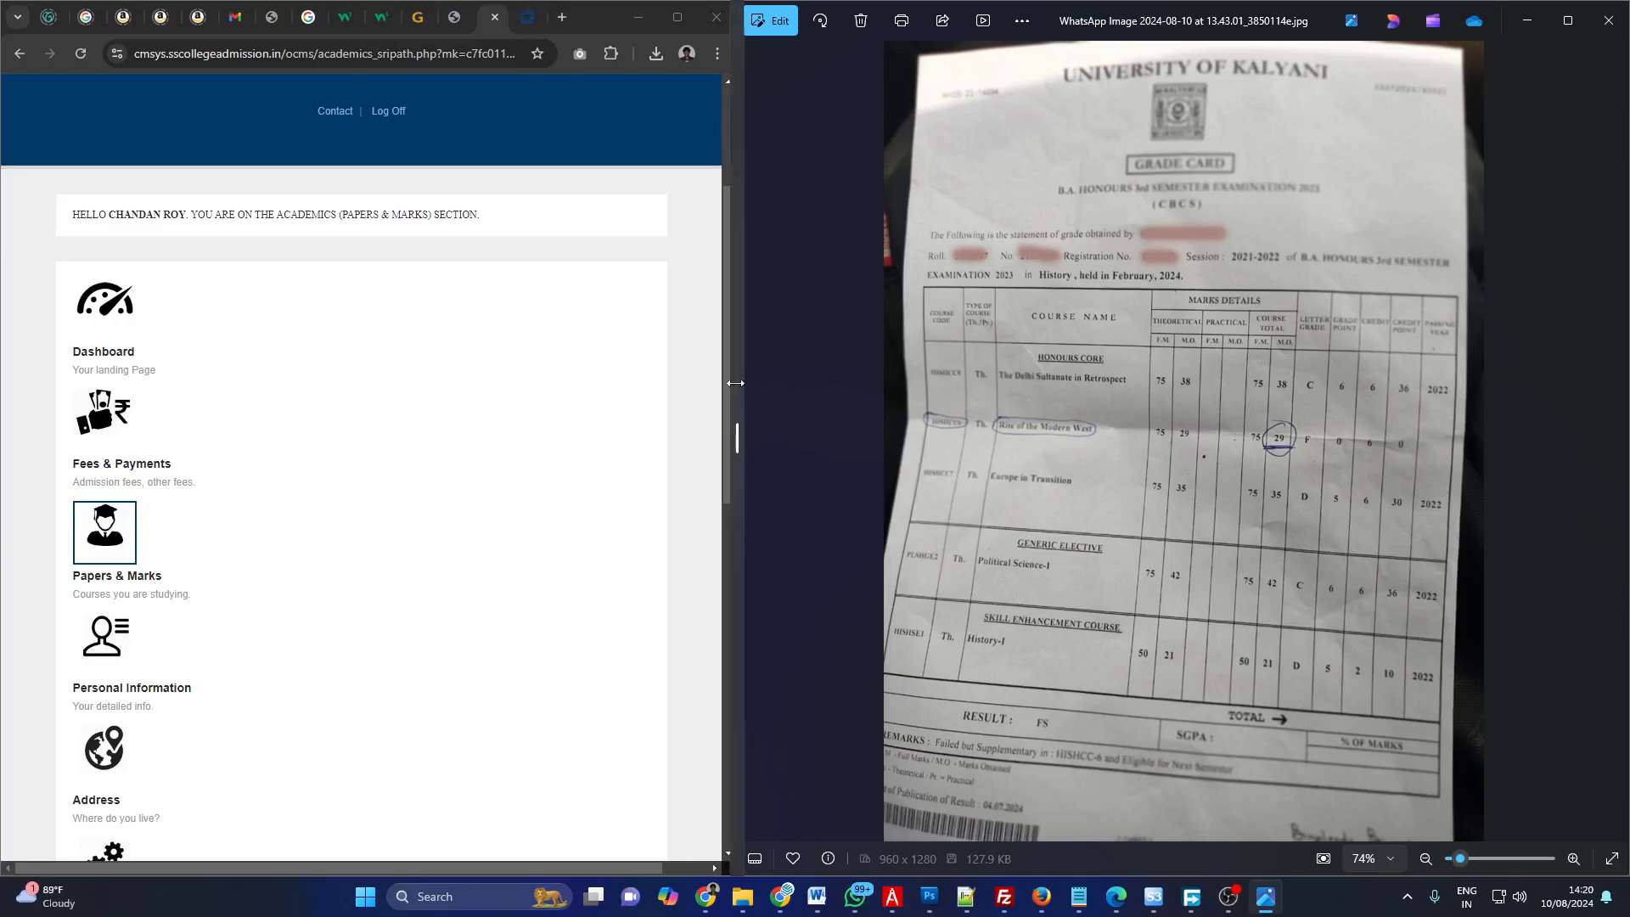
drag(735, 382, 1025, 383)
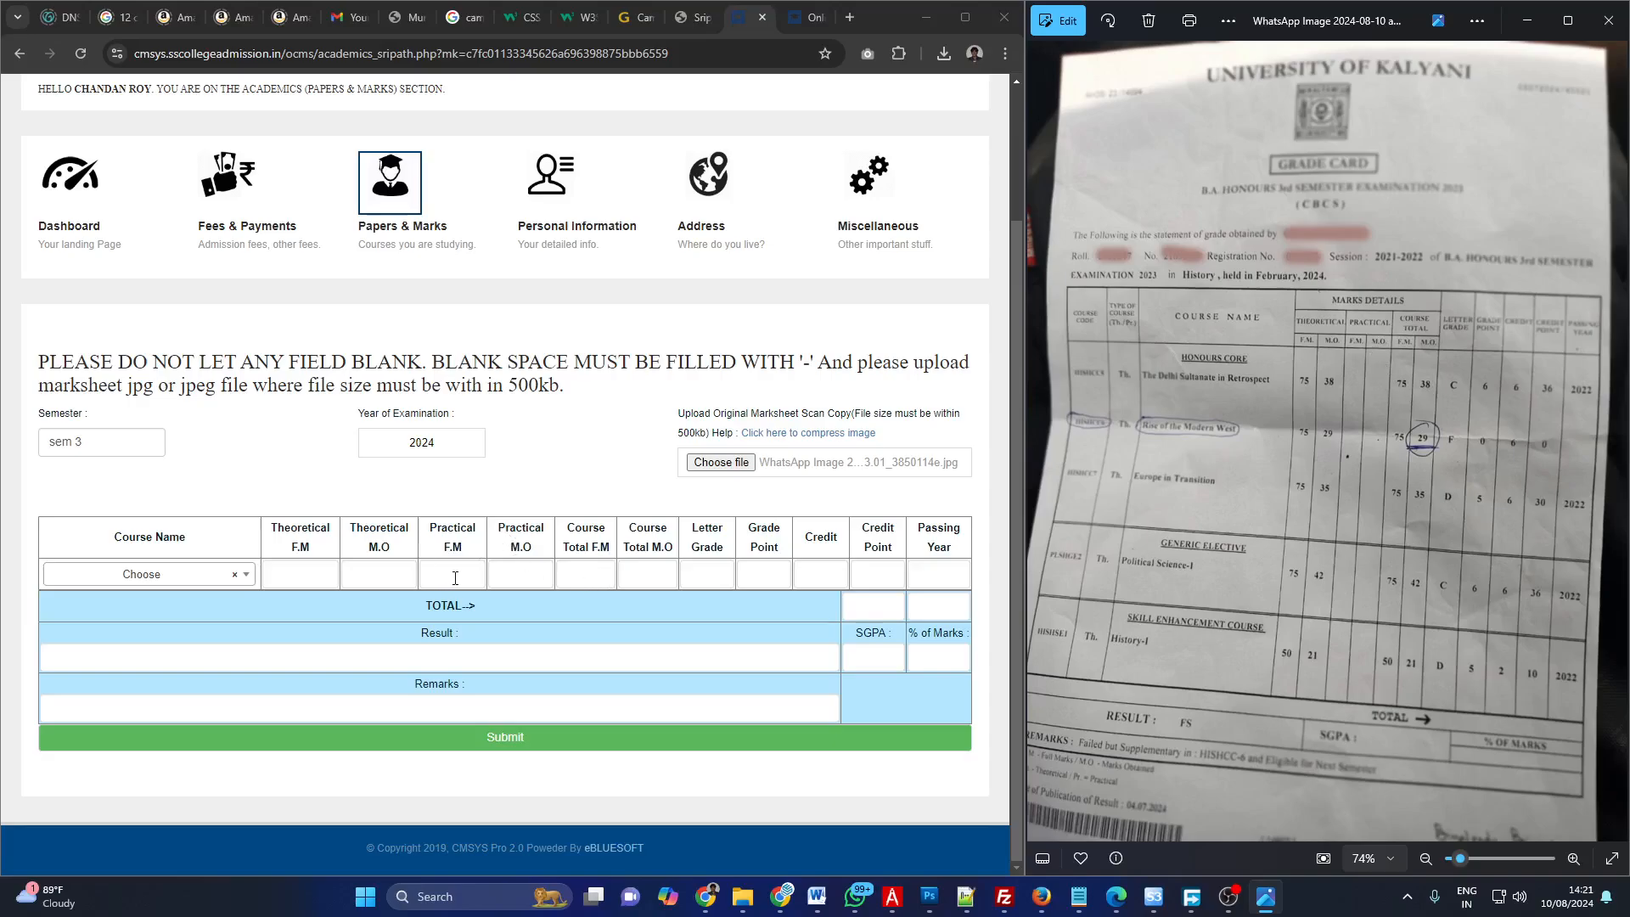
click(544, 581)
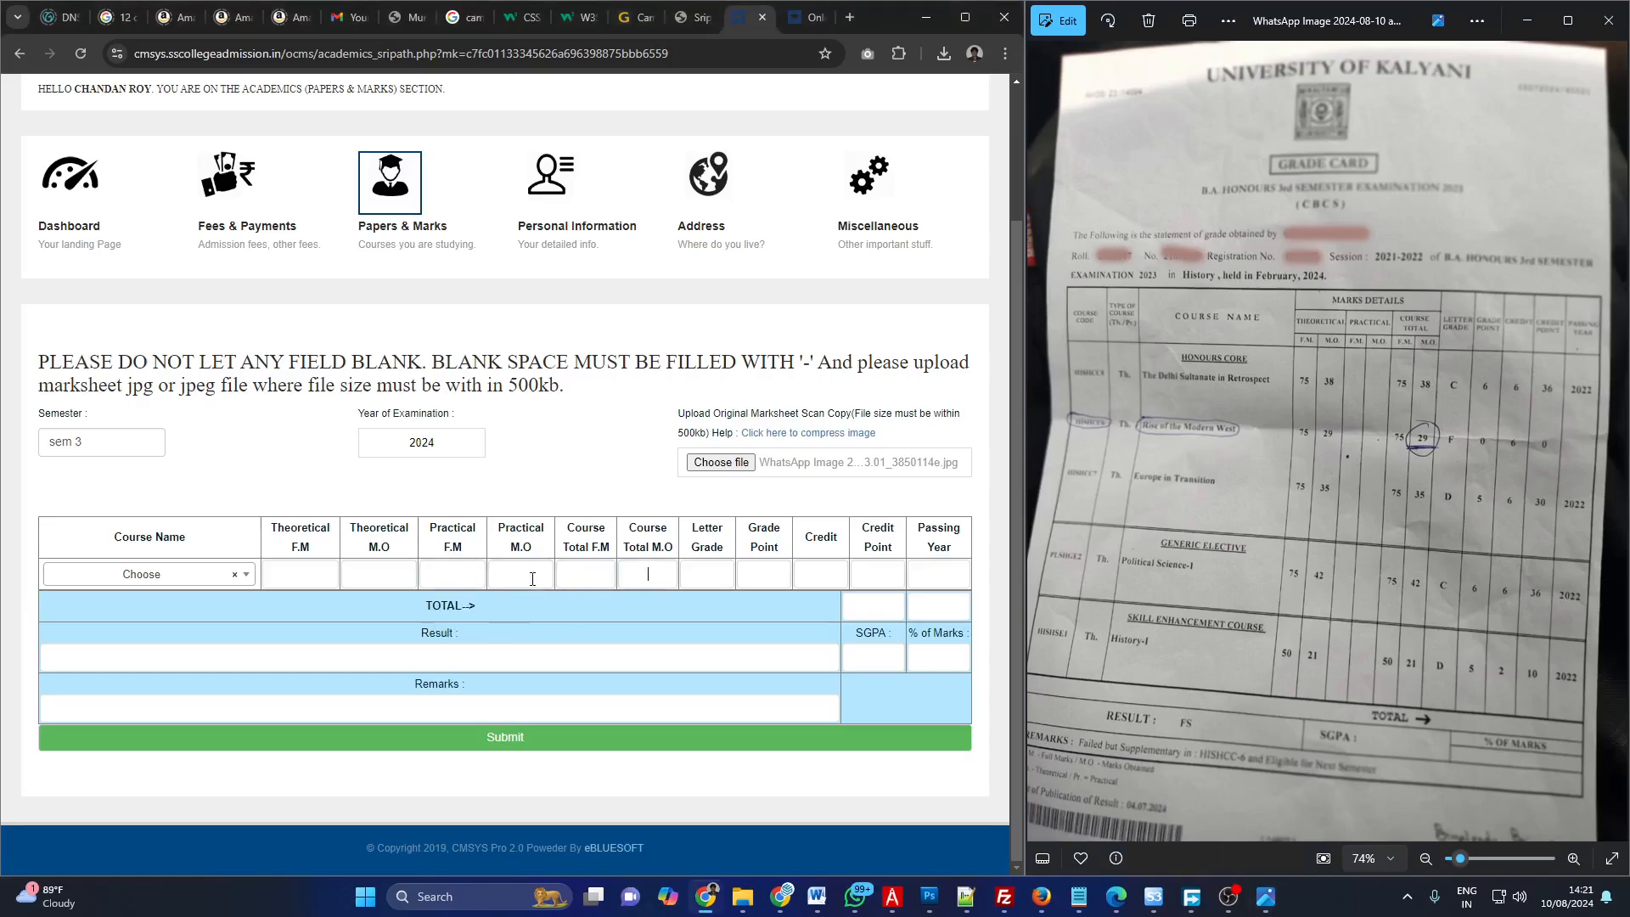
click(453, 577)
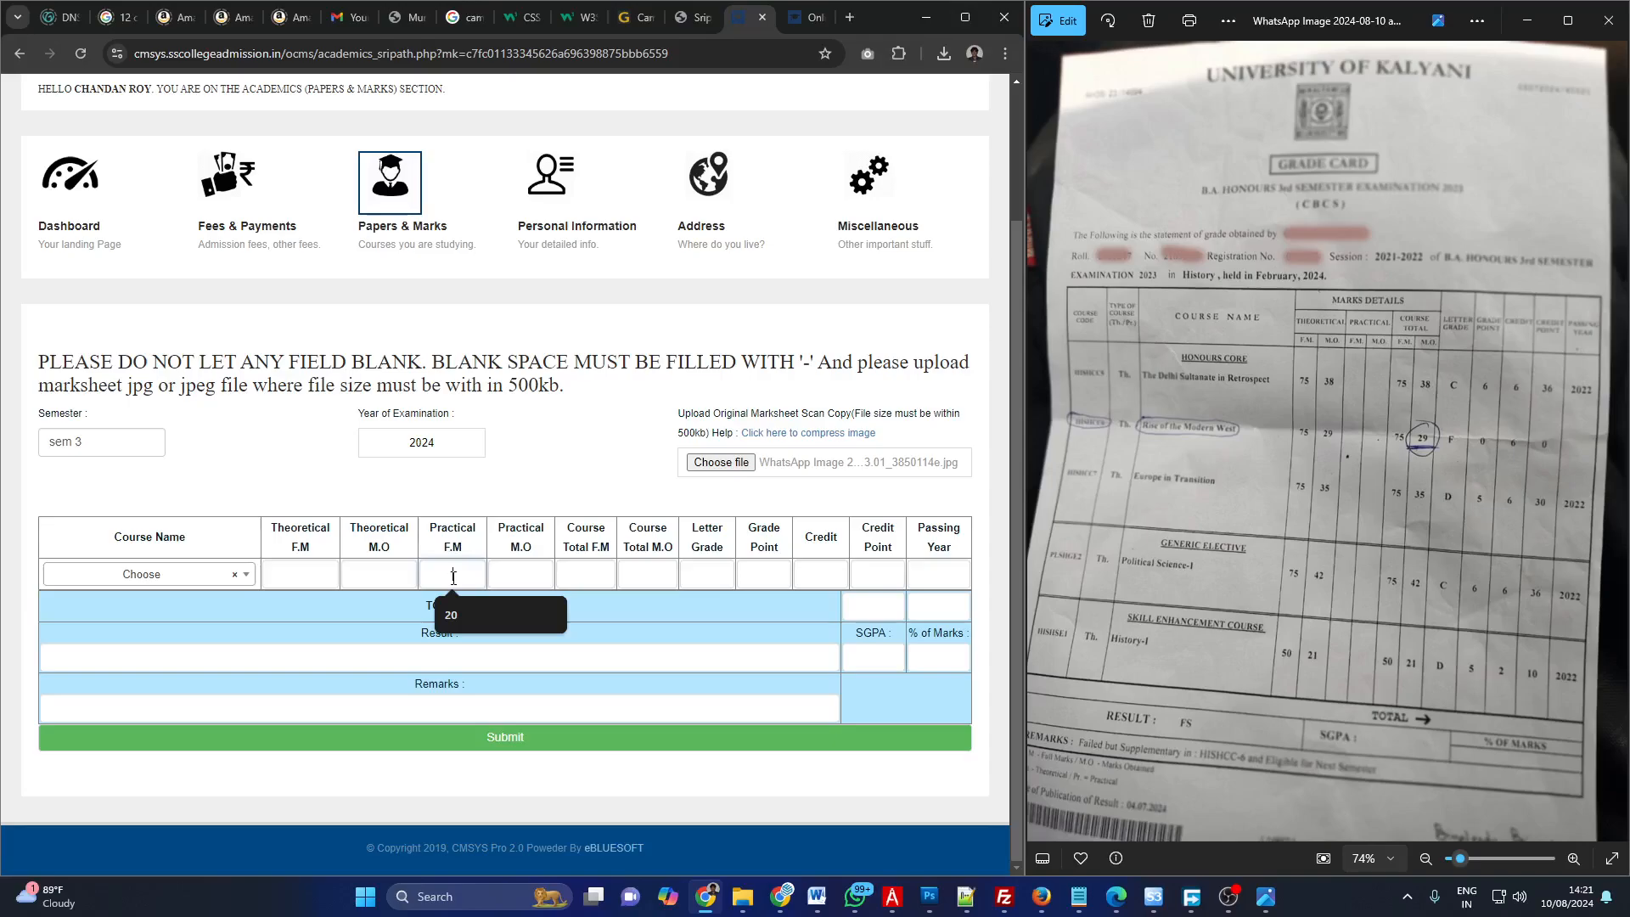
text(-)
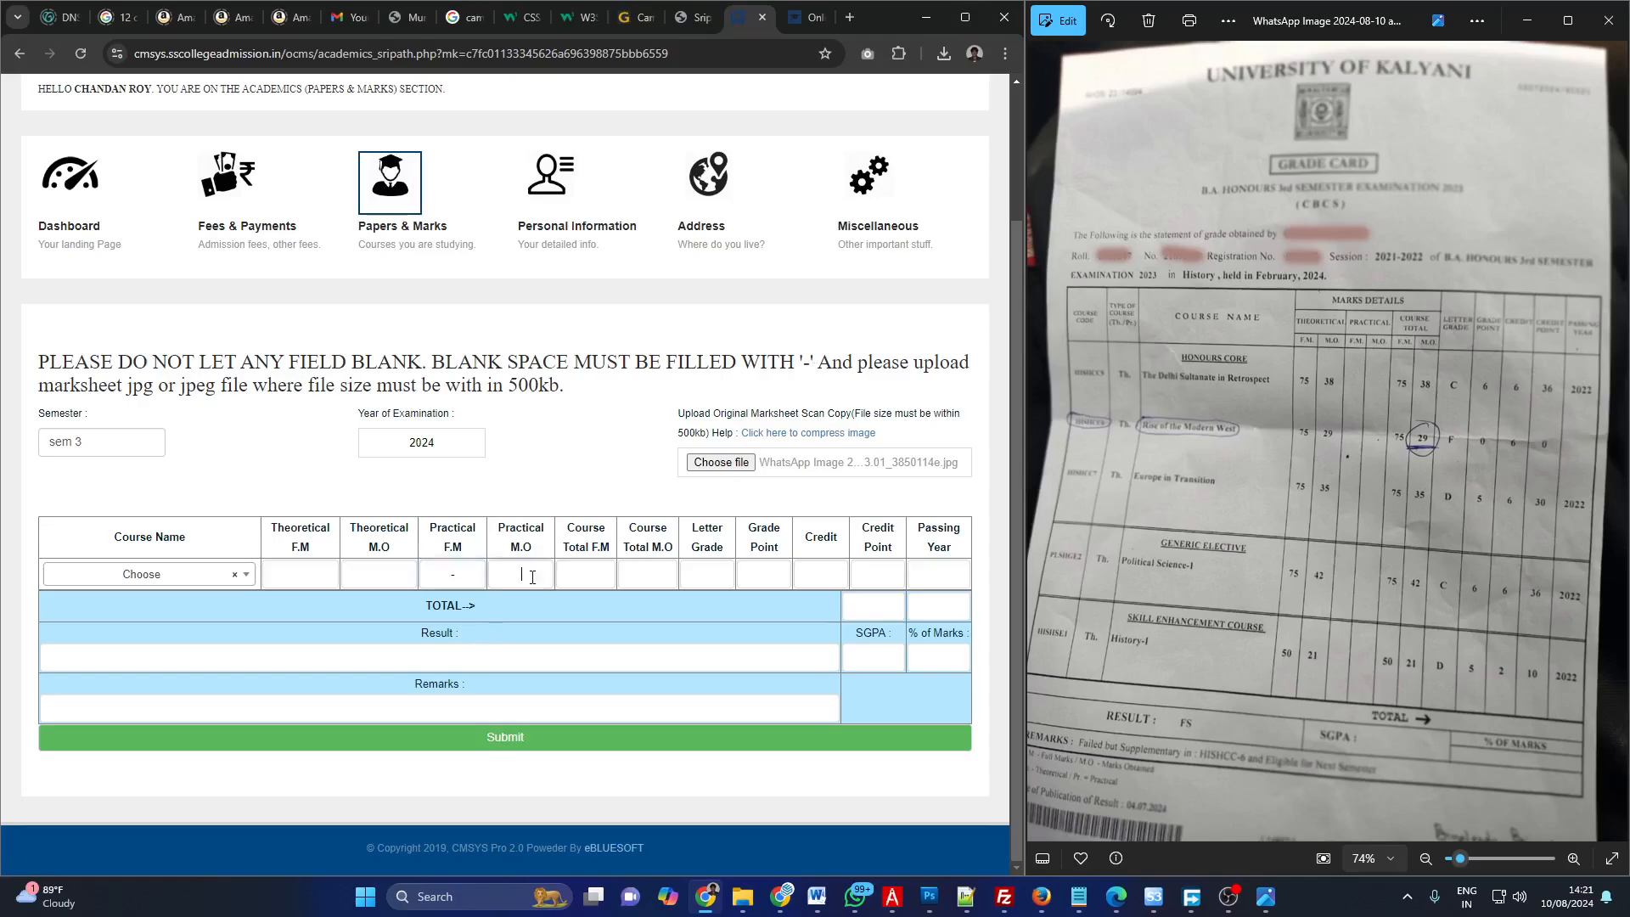
key(Tab)
text(-)
Reopen the Papers & Marks form and set the semester to sem 3 and the year of examination to 2024.
click(389, 181)
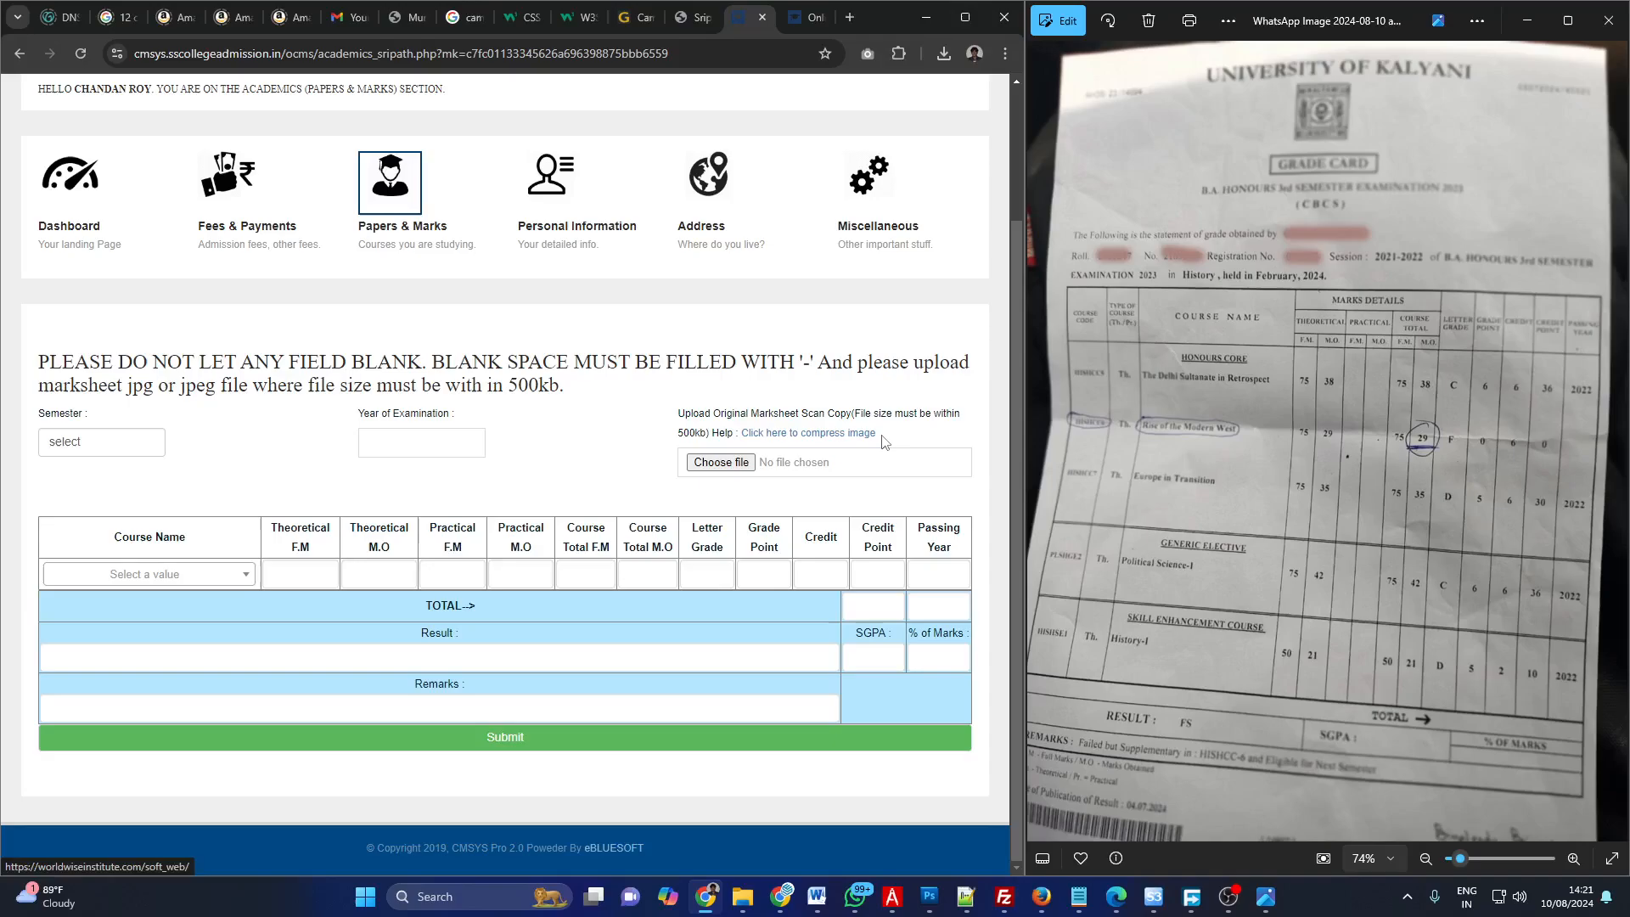
click(129, 444)
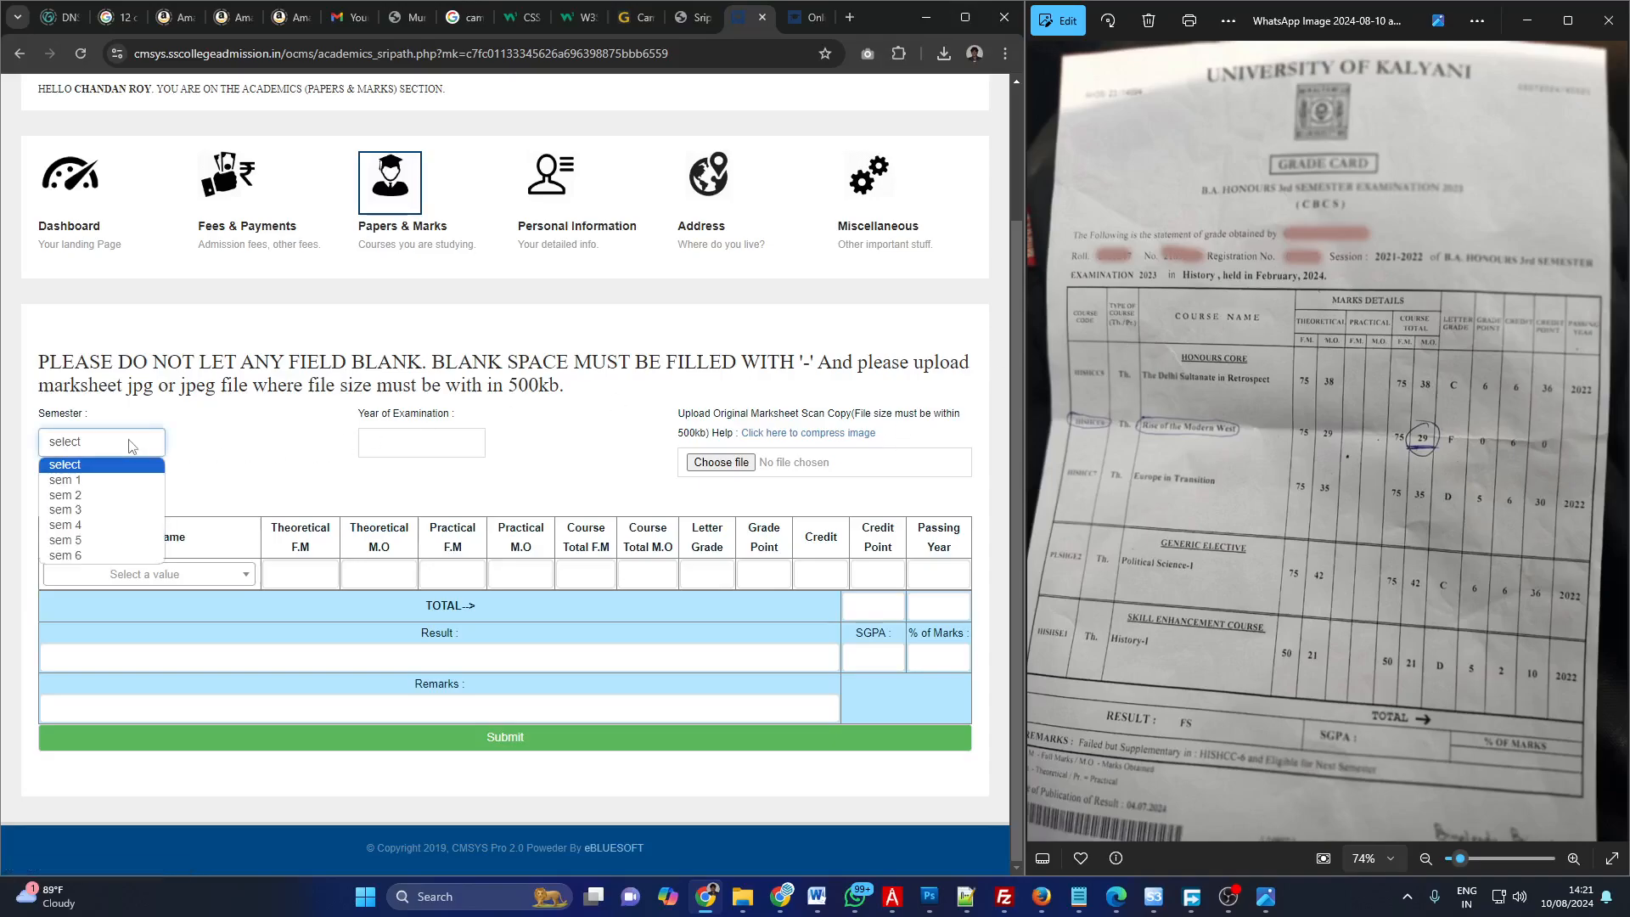
click(110, 516)
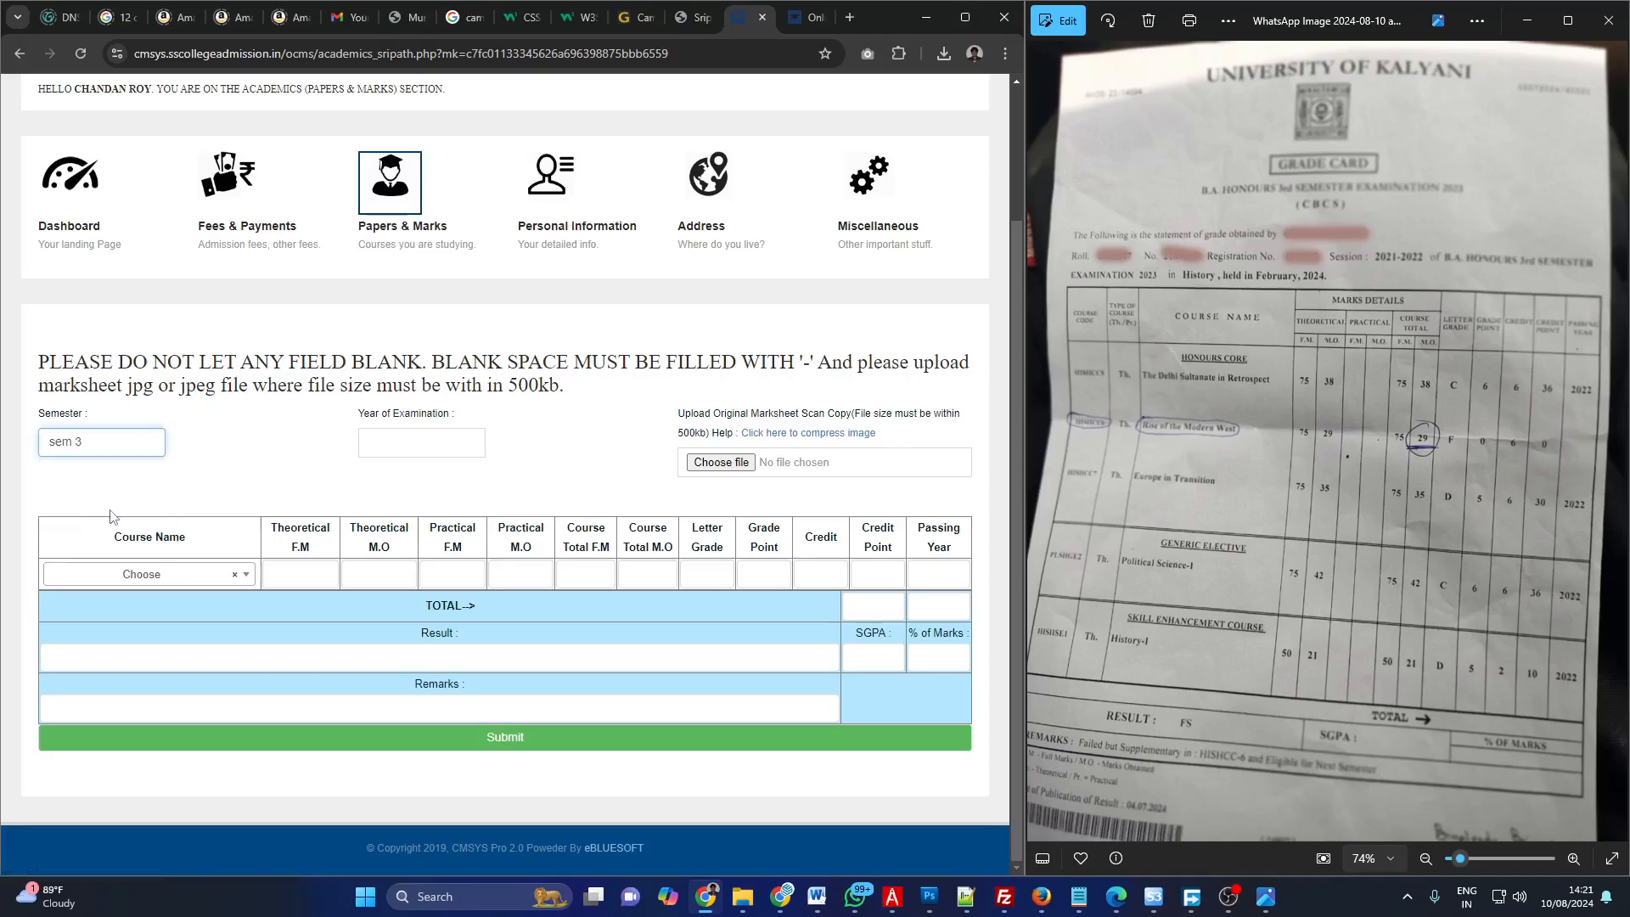
click(432, 441)
text(2024)
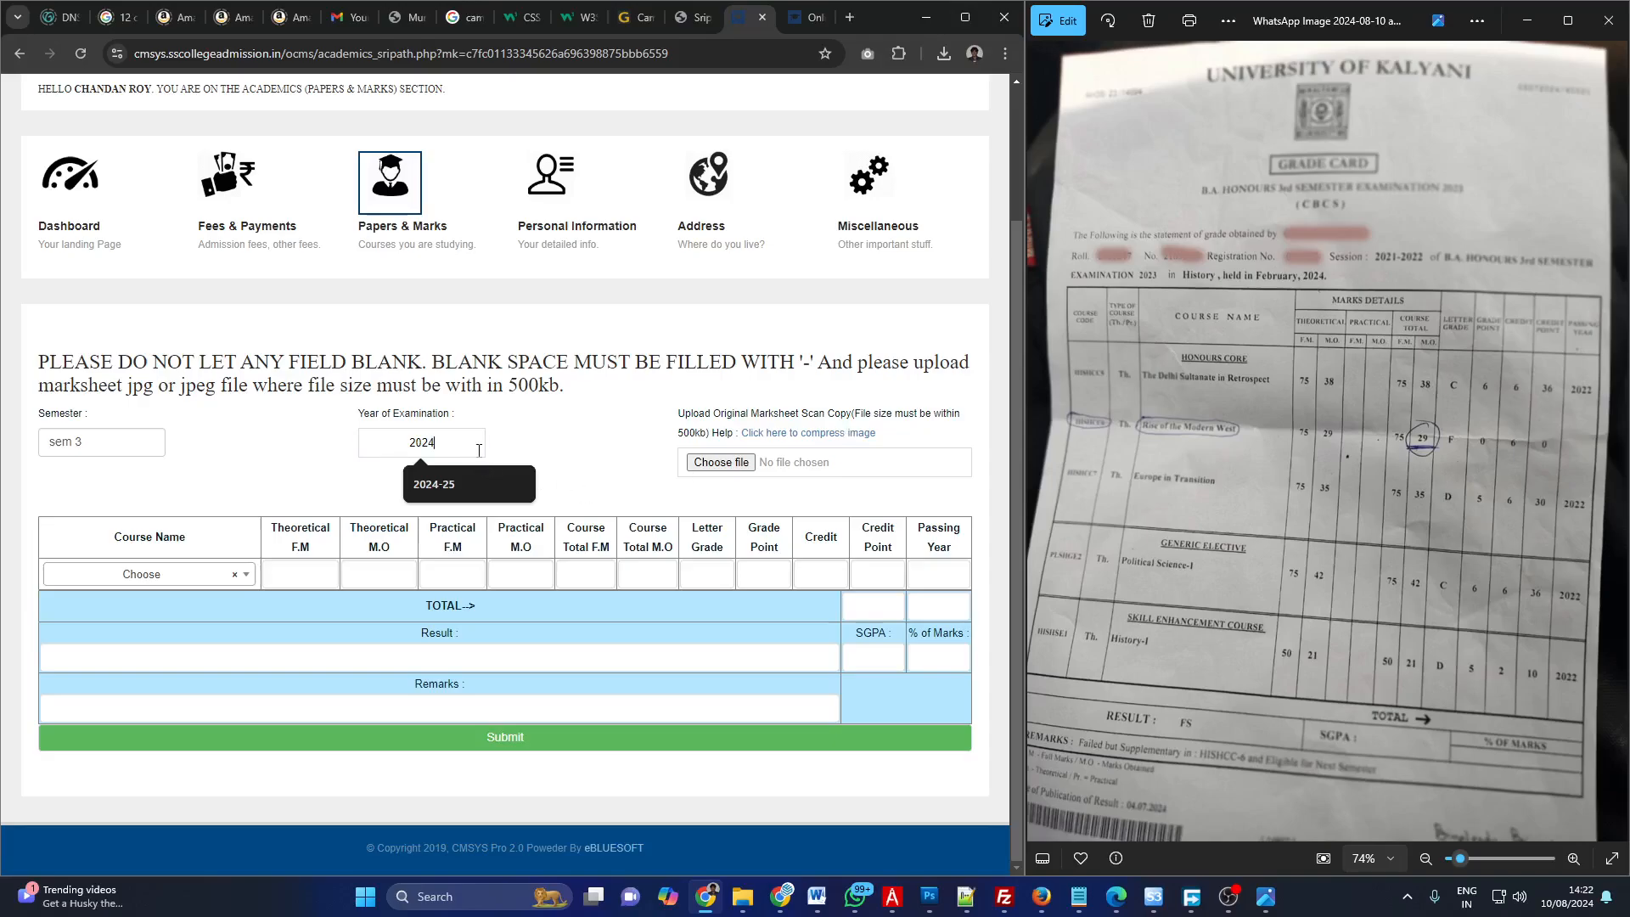
Attach WhatsApp Image 2024-08-10 at 13.43.01_3850114e.jpg from Downloads as the original marksheet scan.
click(739, 463)
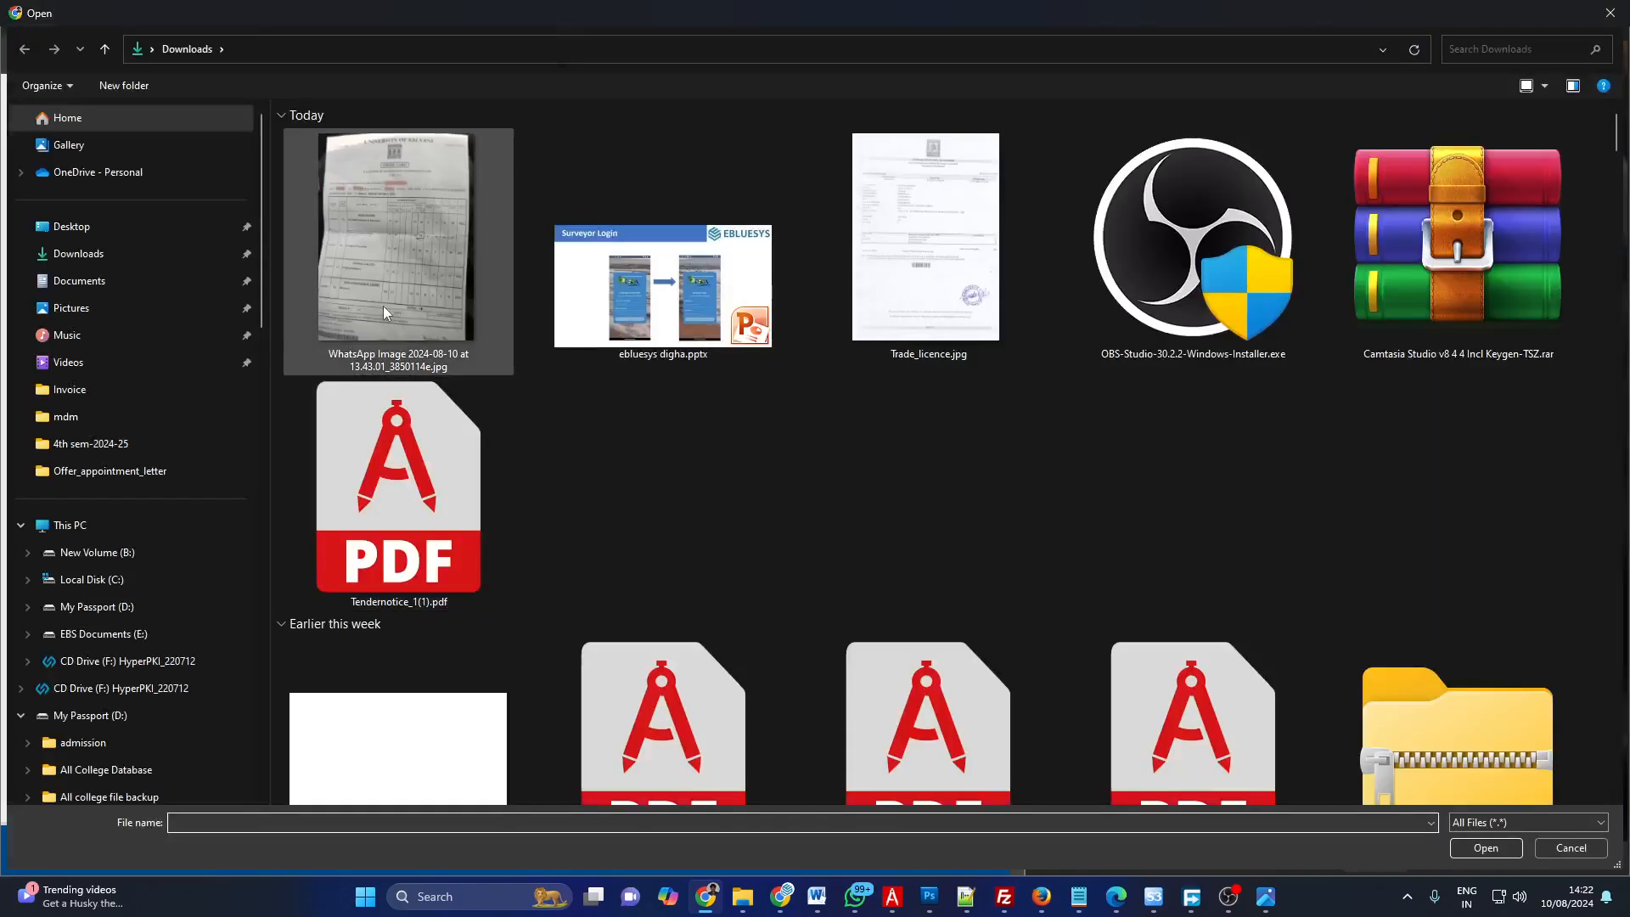
click(403, 212)
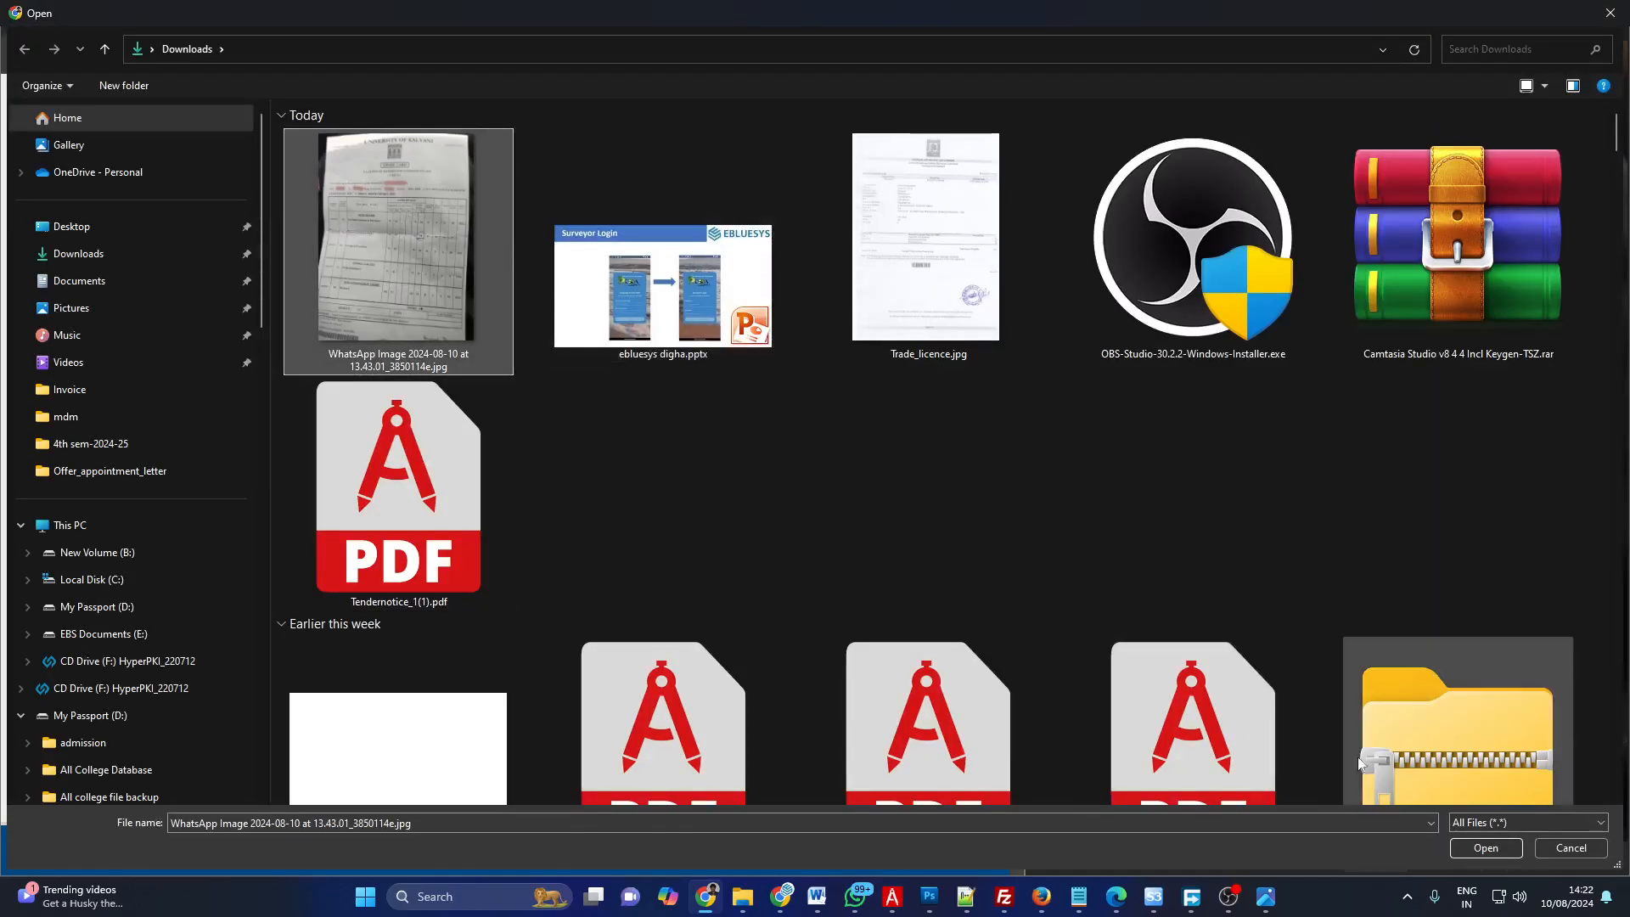
click(1485, 848)
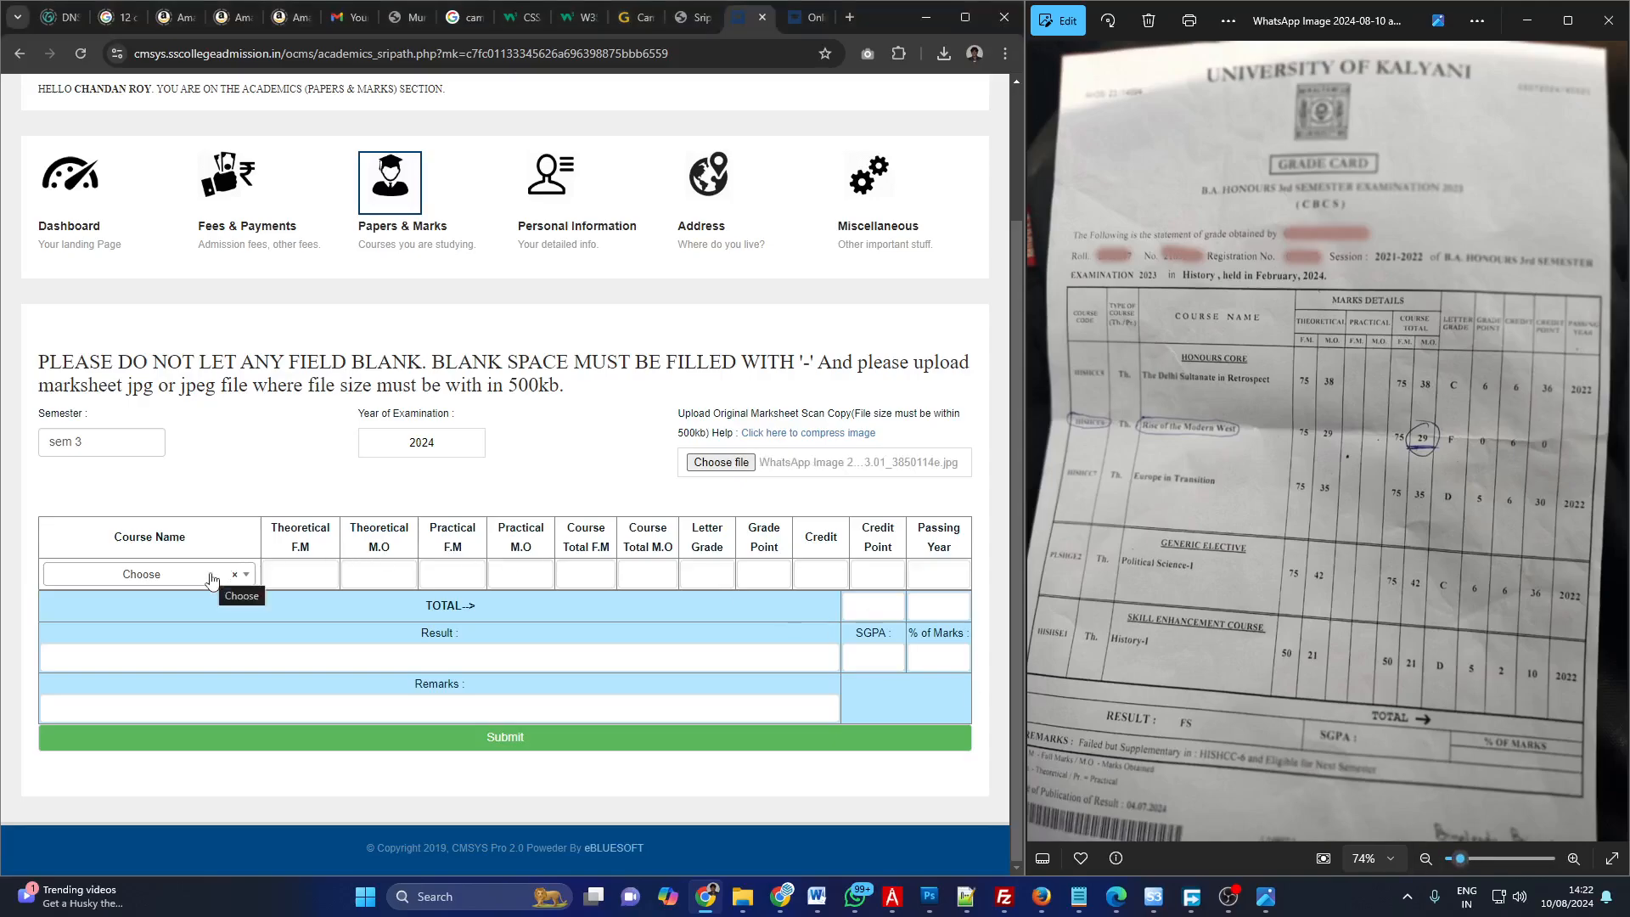
Choose The Delhi Sultanate in Retropect (History CC5) as the first course and Rise of the Modern West (History CC6) as the second.
click(211, 580)
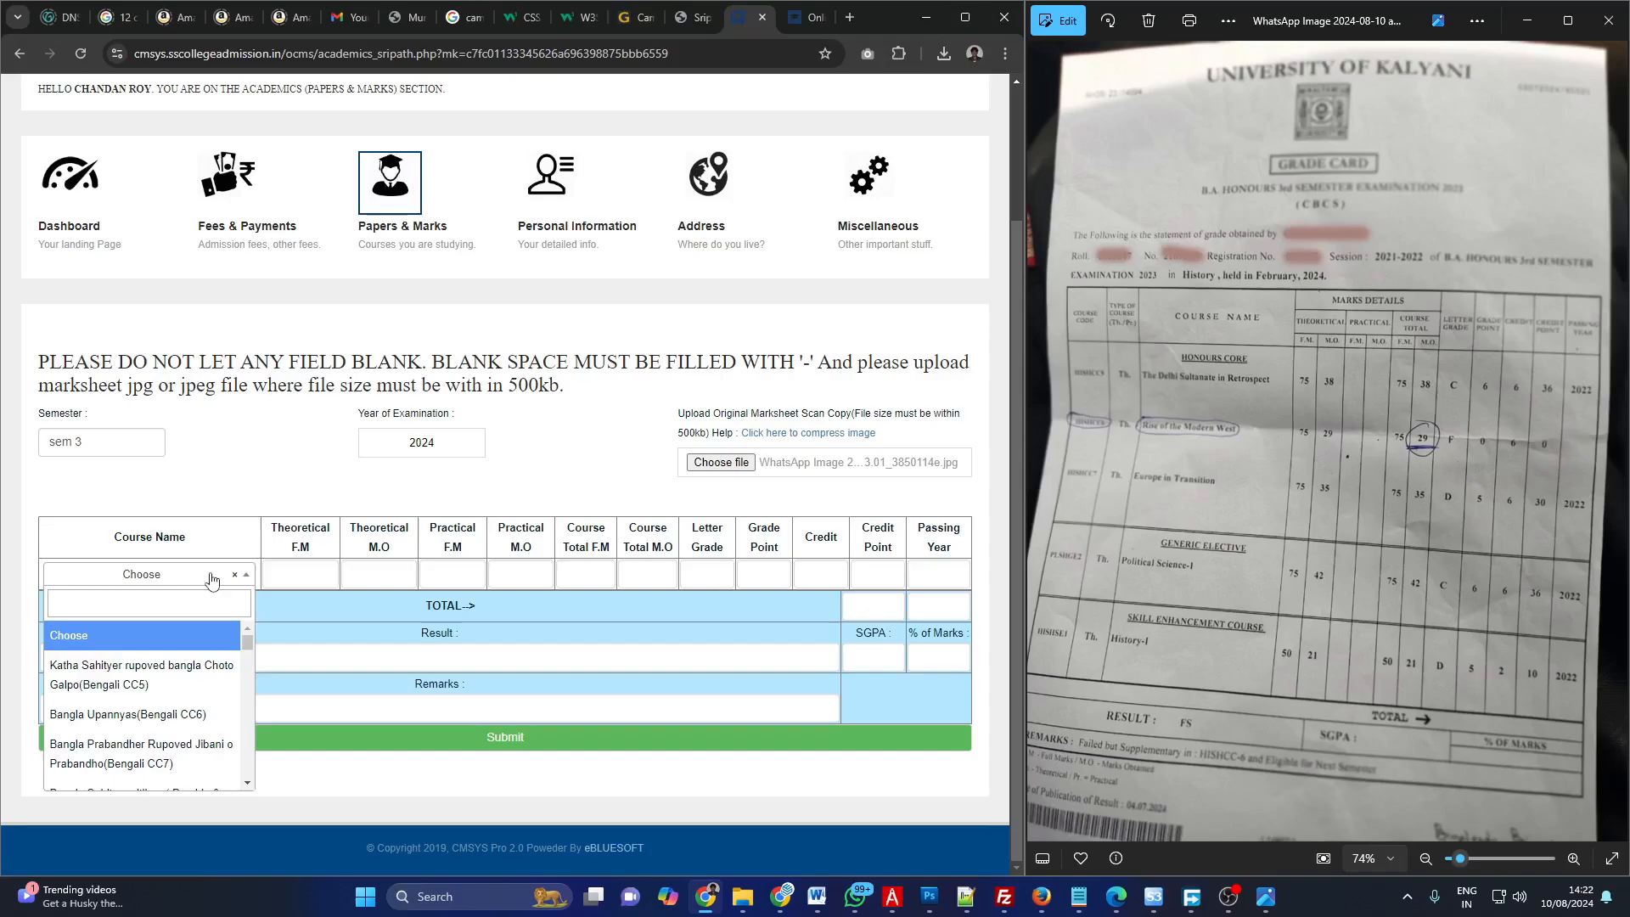
text(the)
click(146, 651)
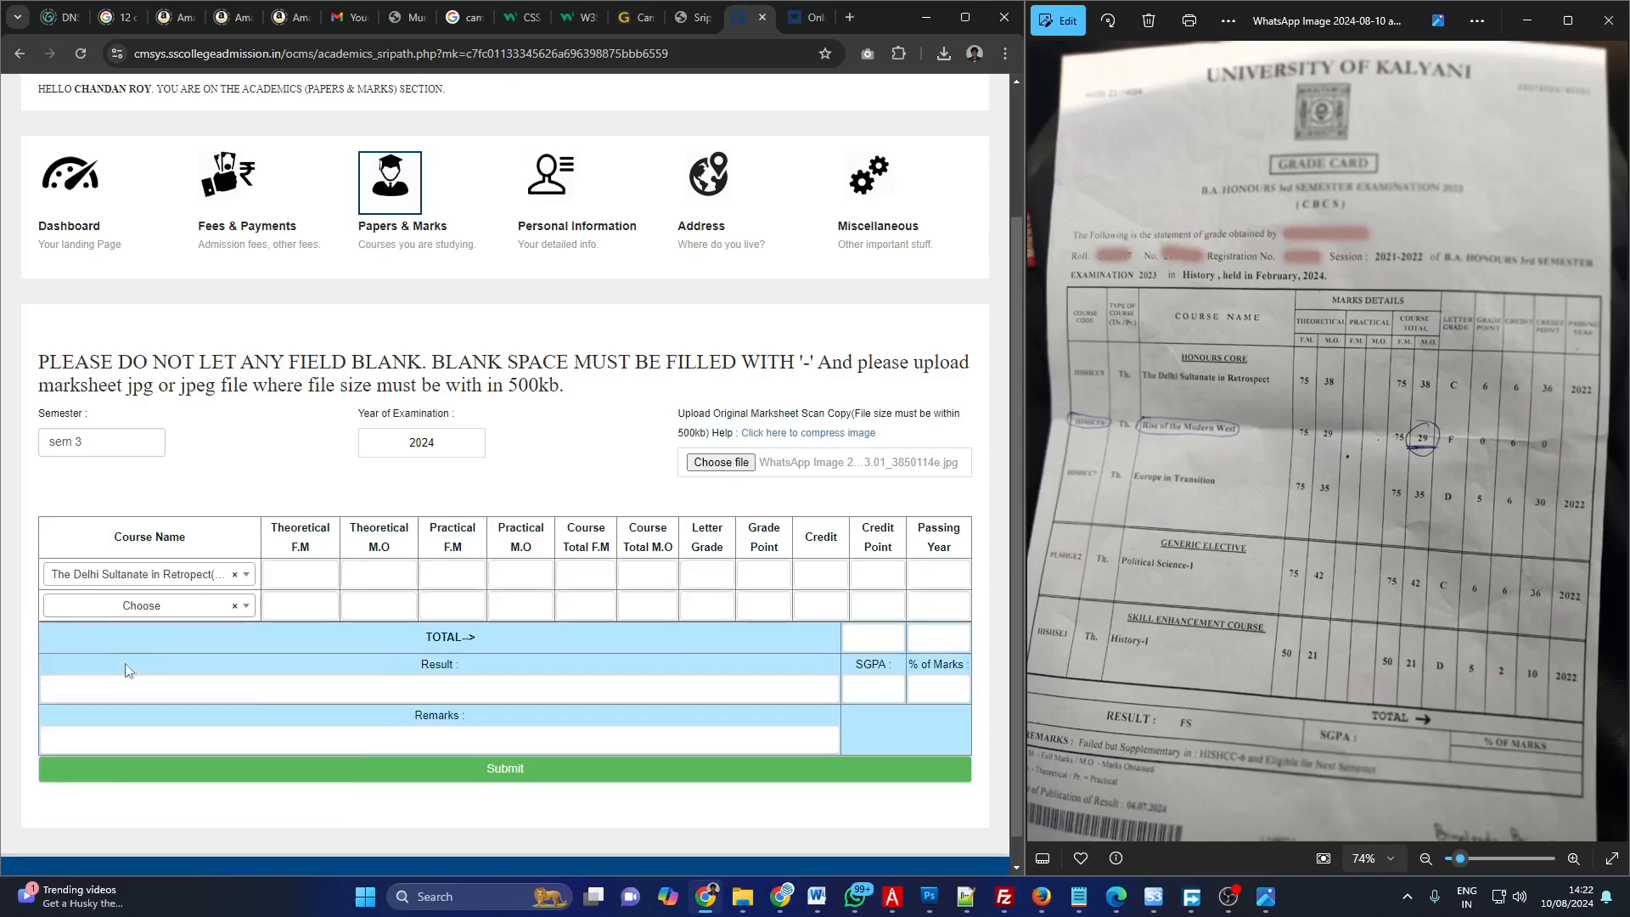
click(226, 613)
text(t)
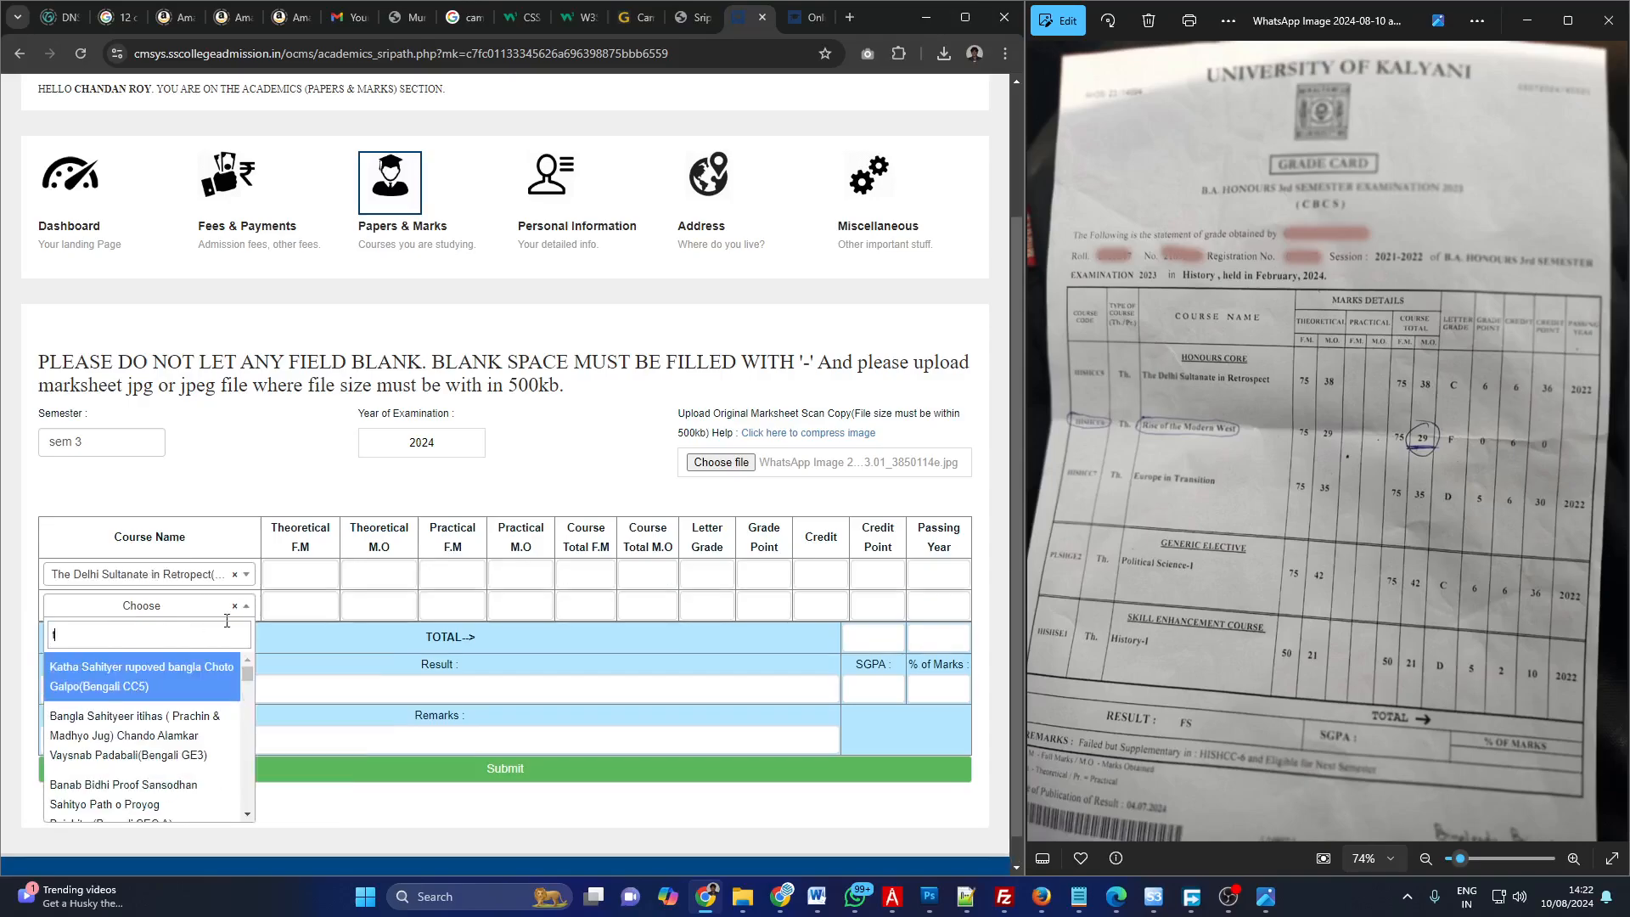
text(he)
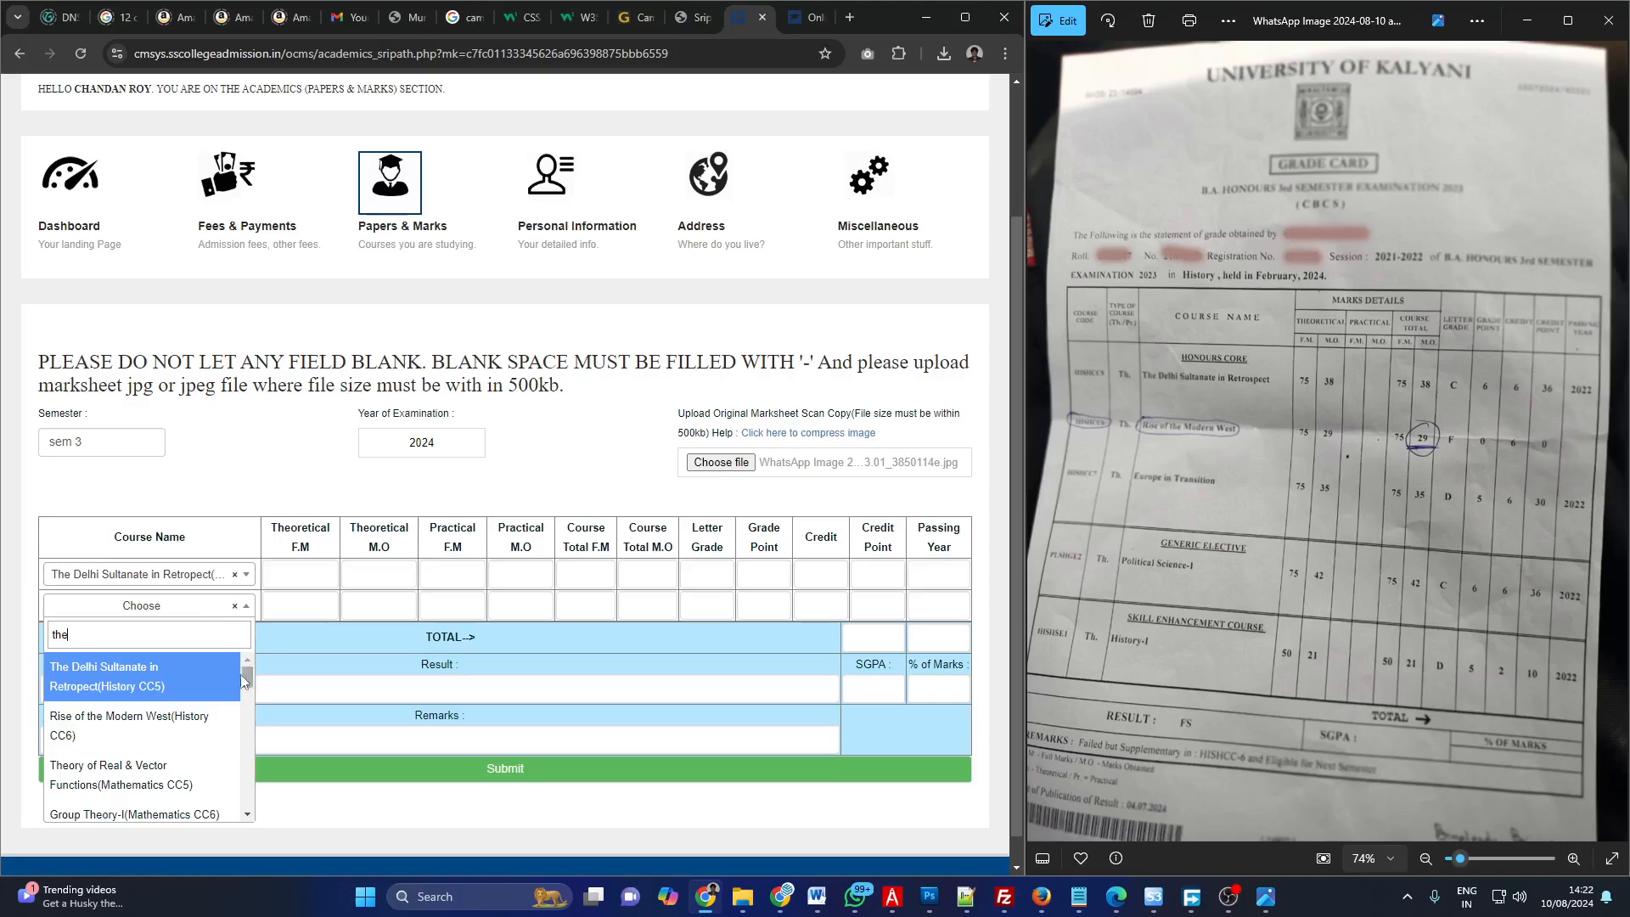
click(184, 731)
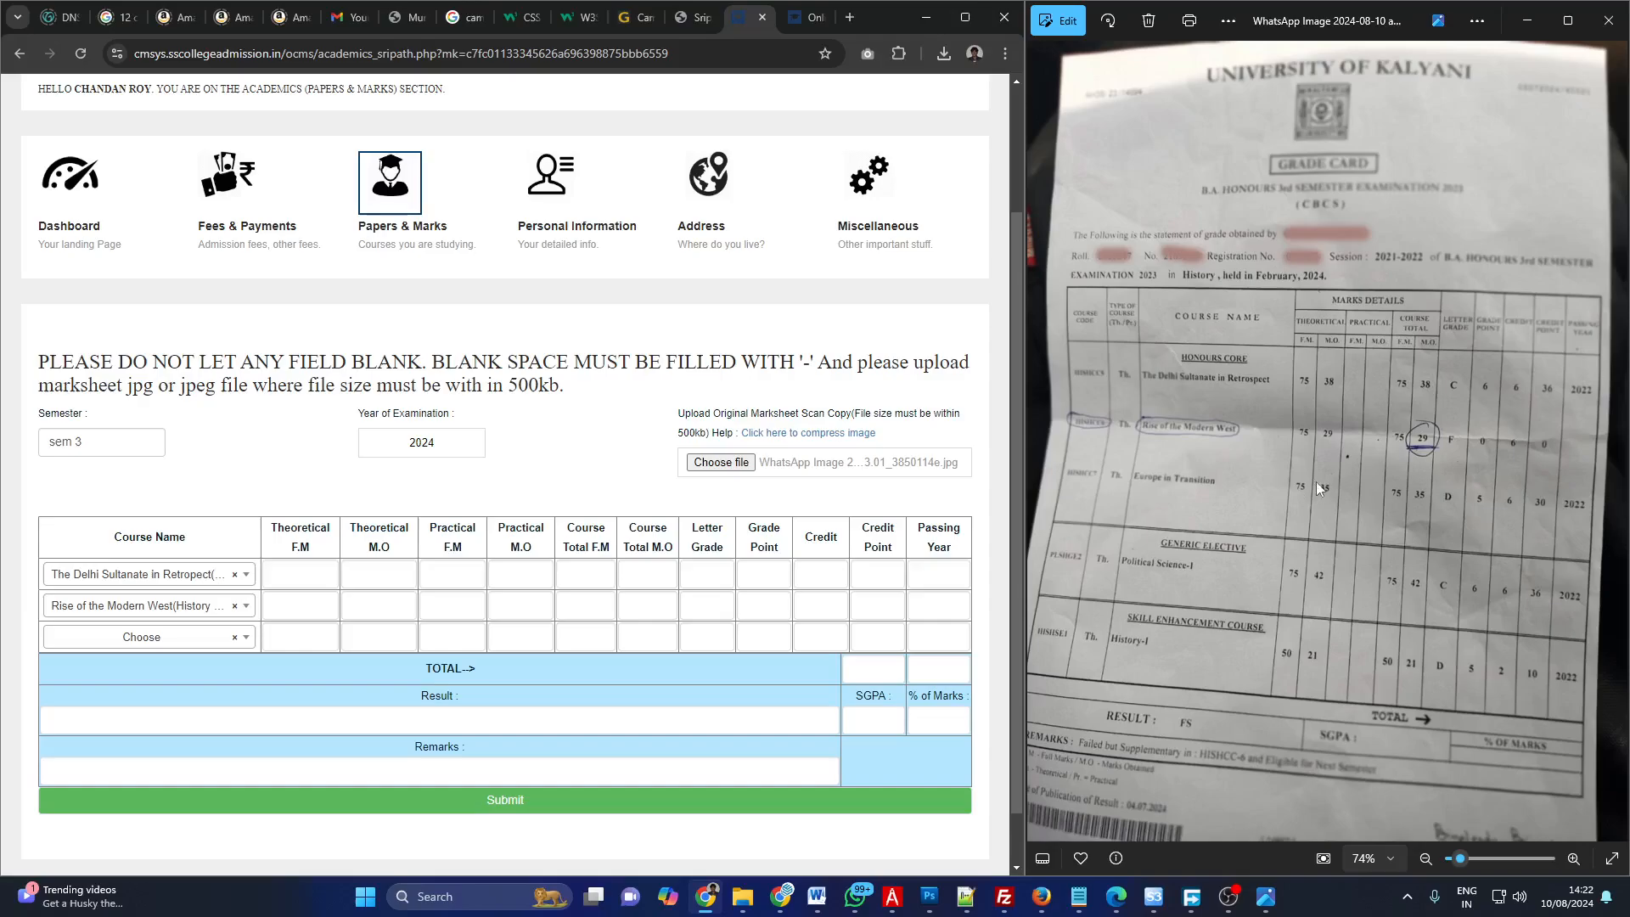
Choose Europe in Transition (History CC7) as the third course and Political Science I (Political Science GE3) as the fourth.
click(185, 639)
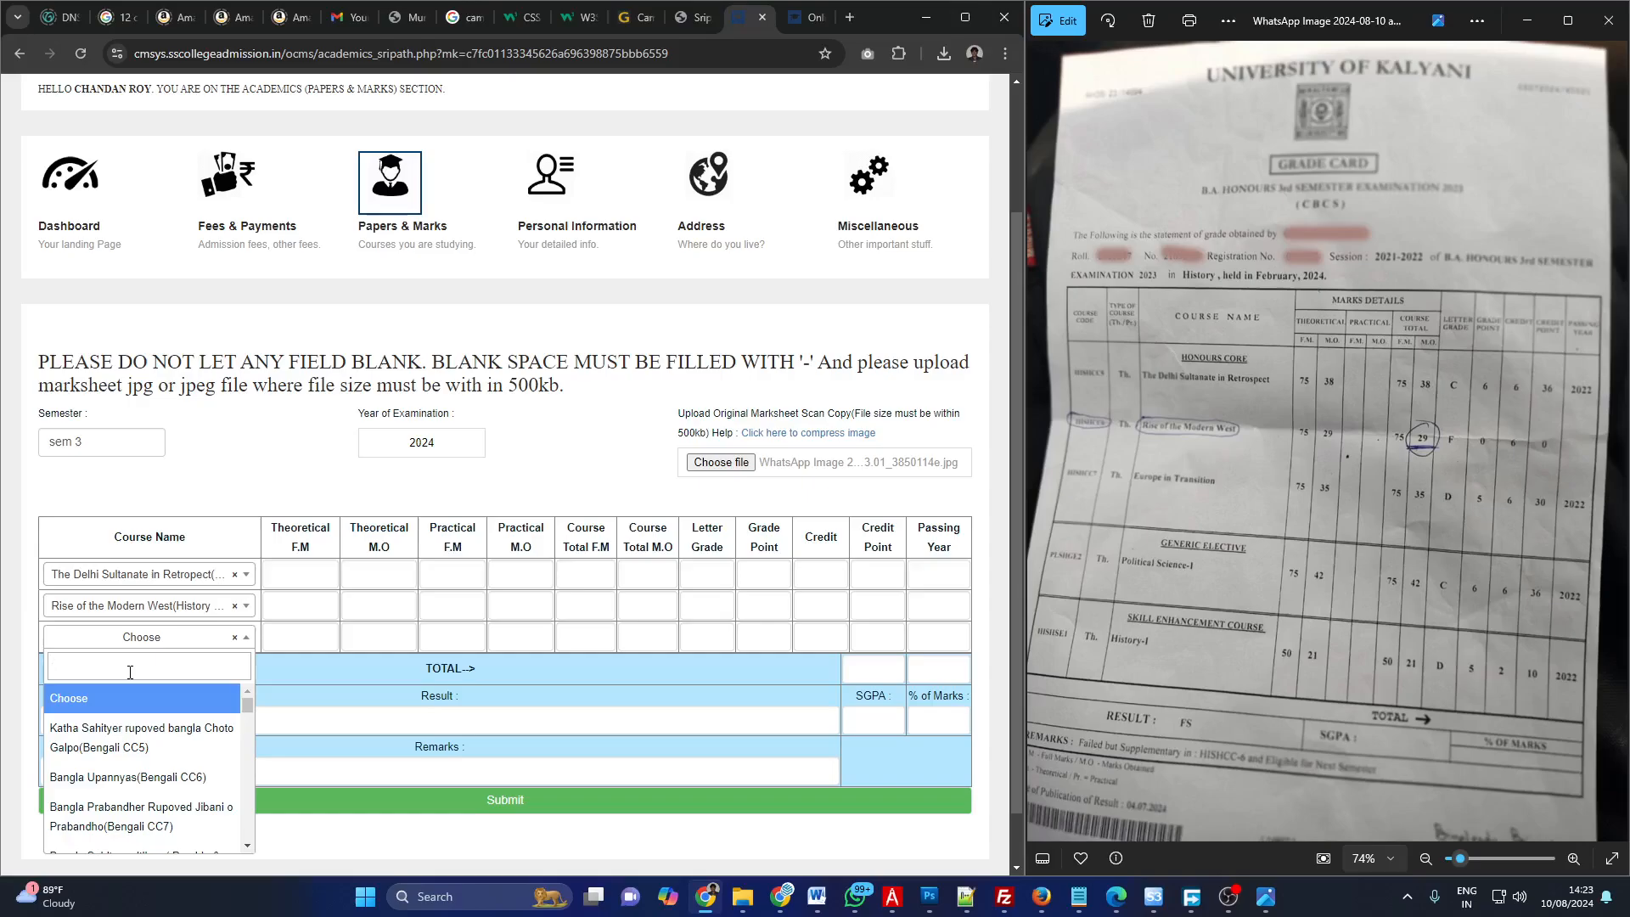
text(euro)
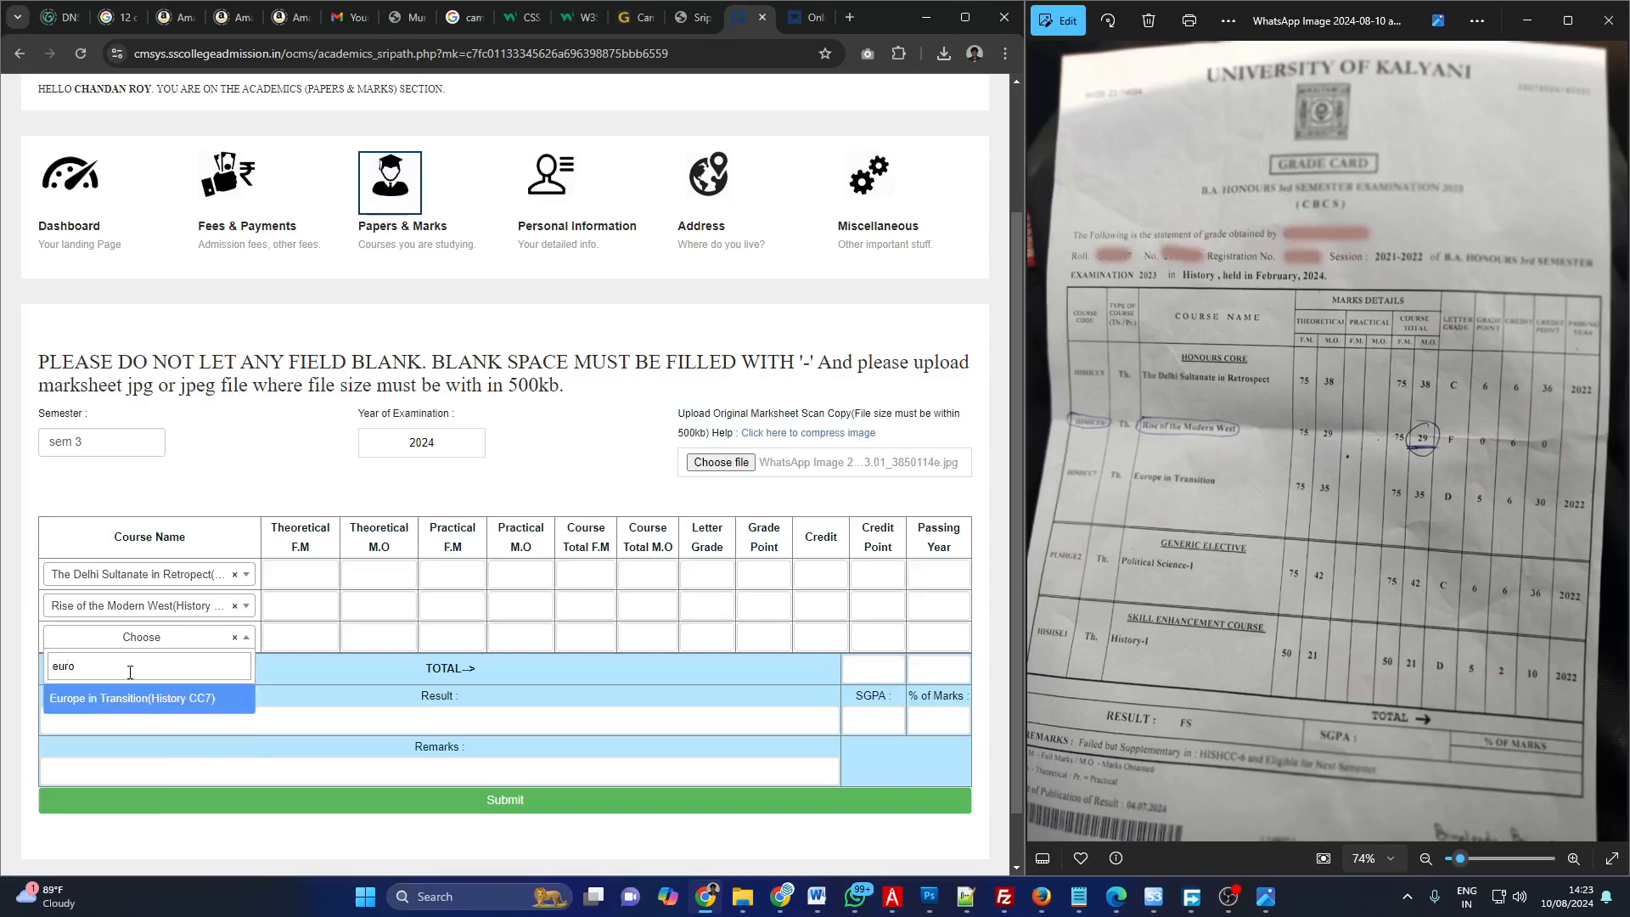
click(185, 704)
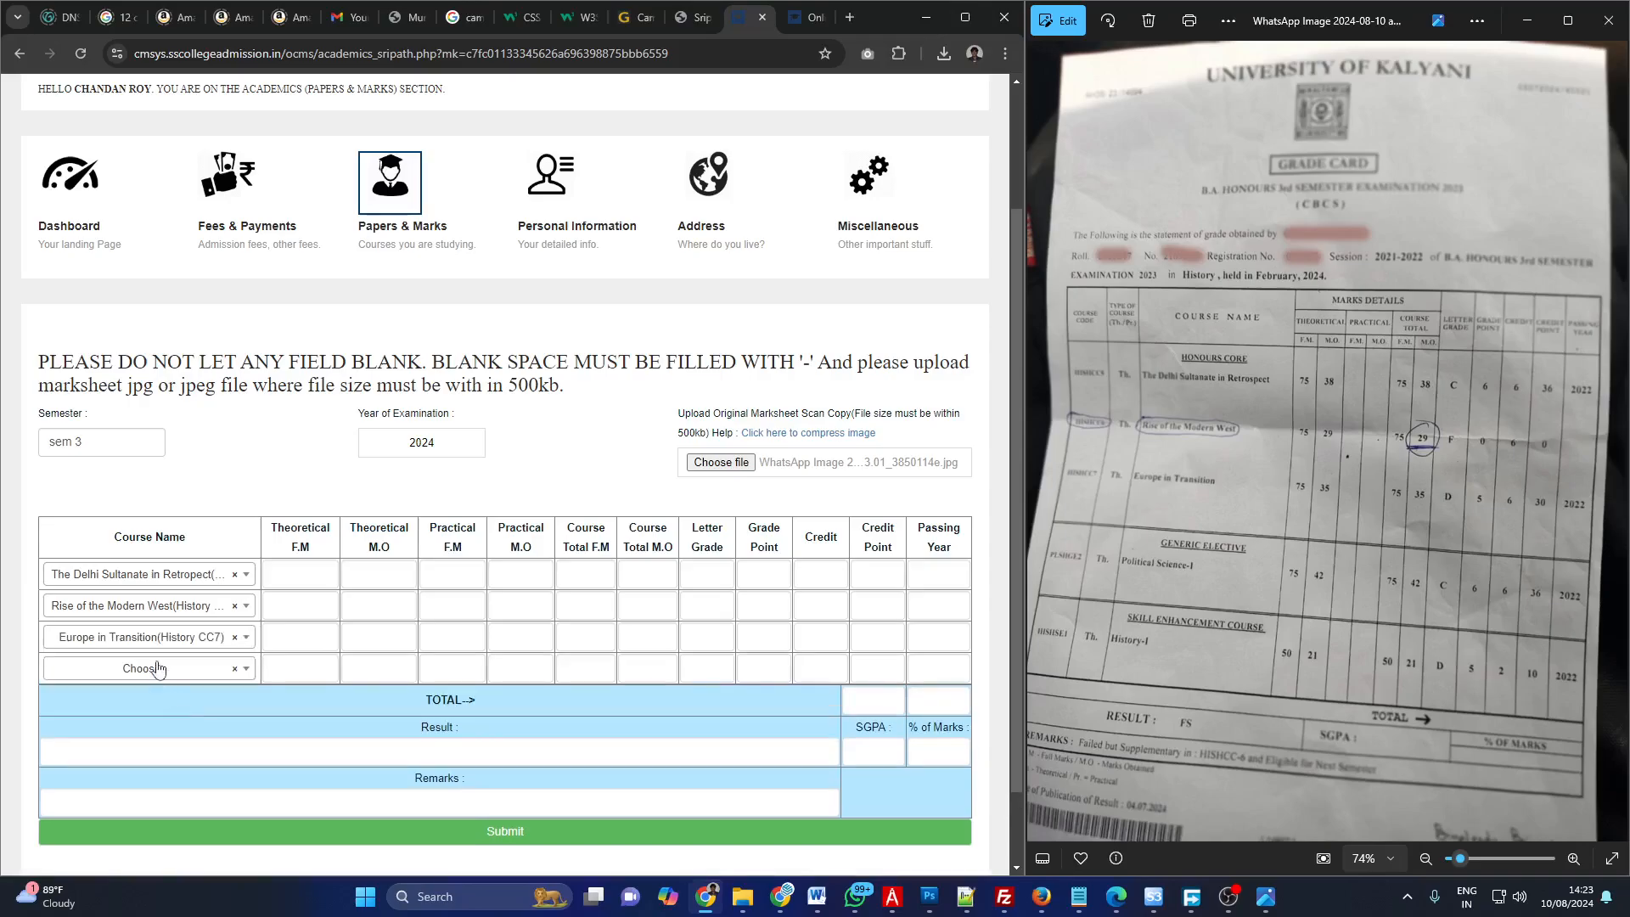
click(170, 670)
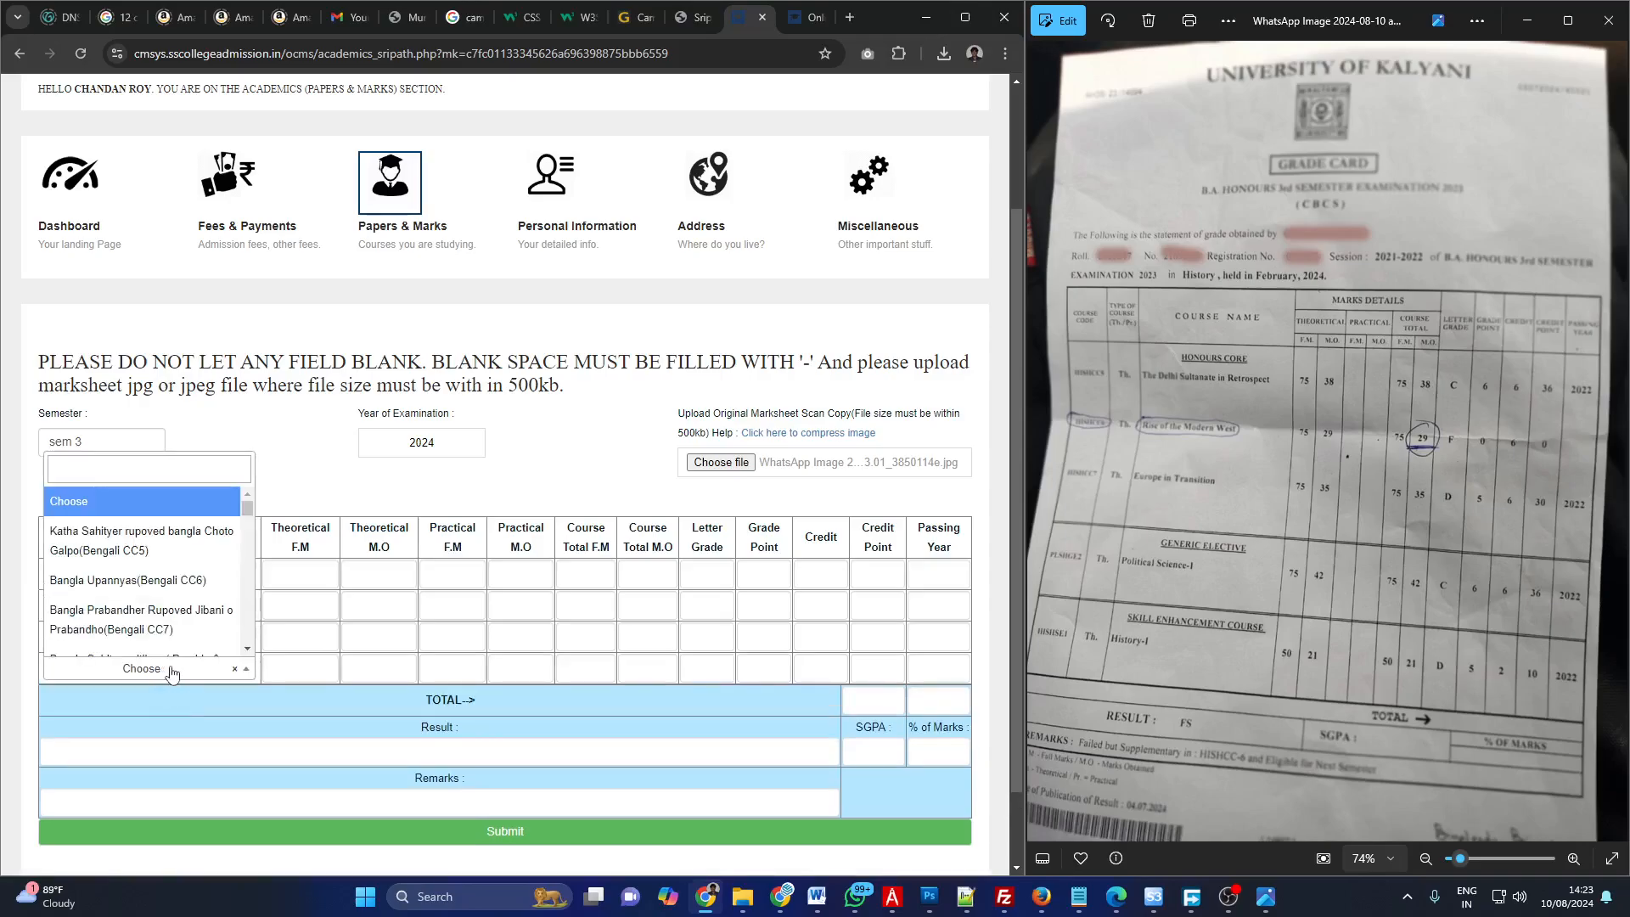
text(poli)
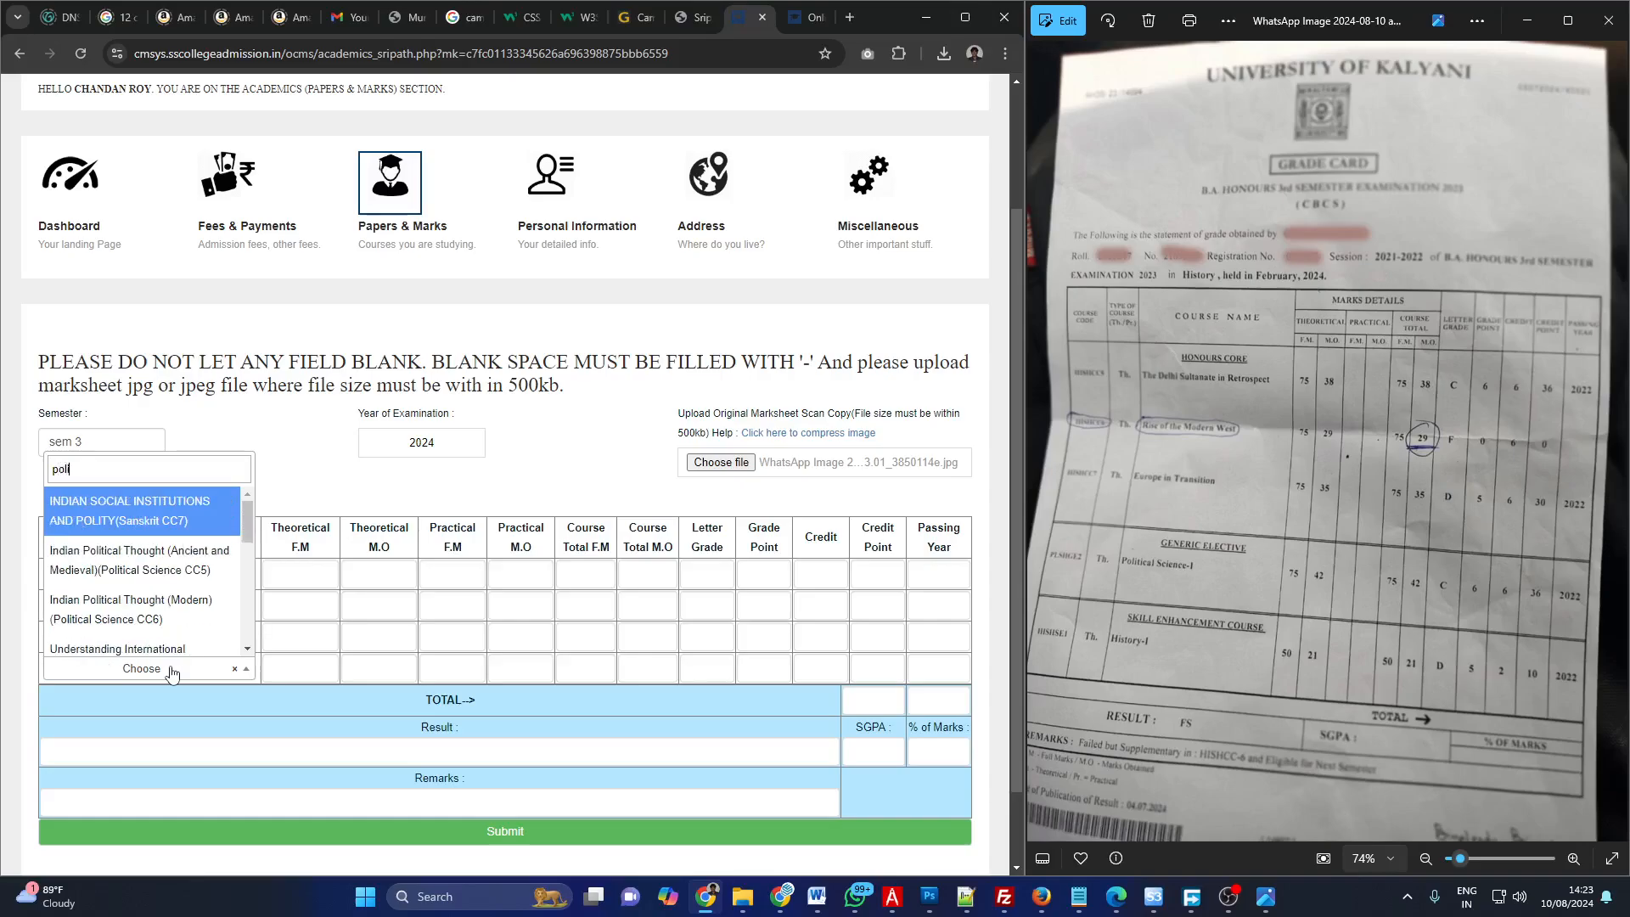
drag(247, 520, 246, 611)
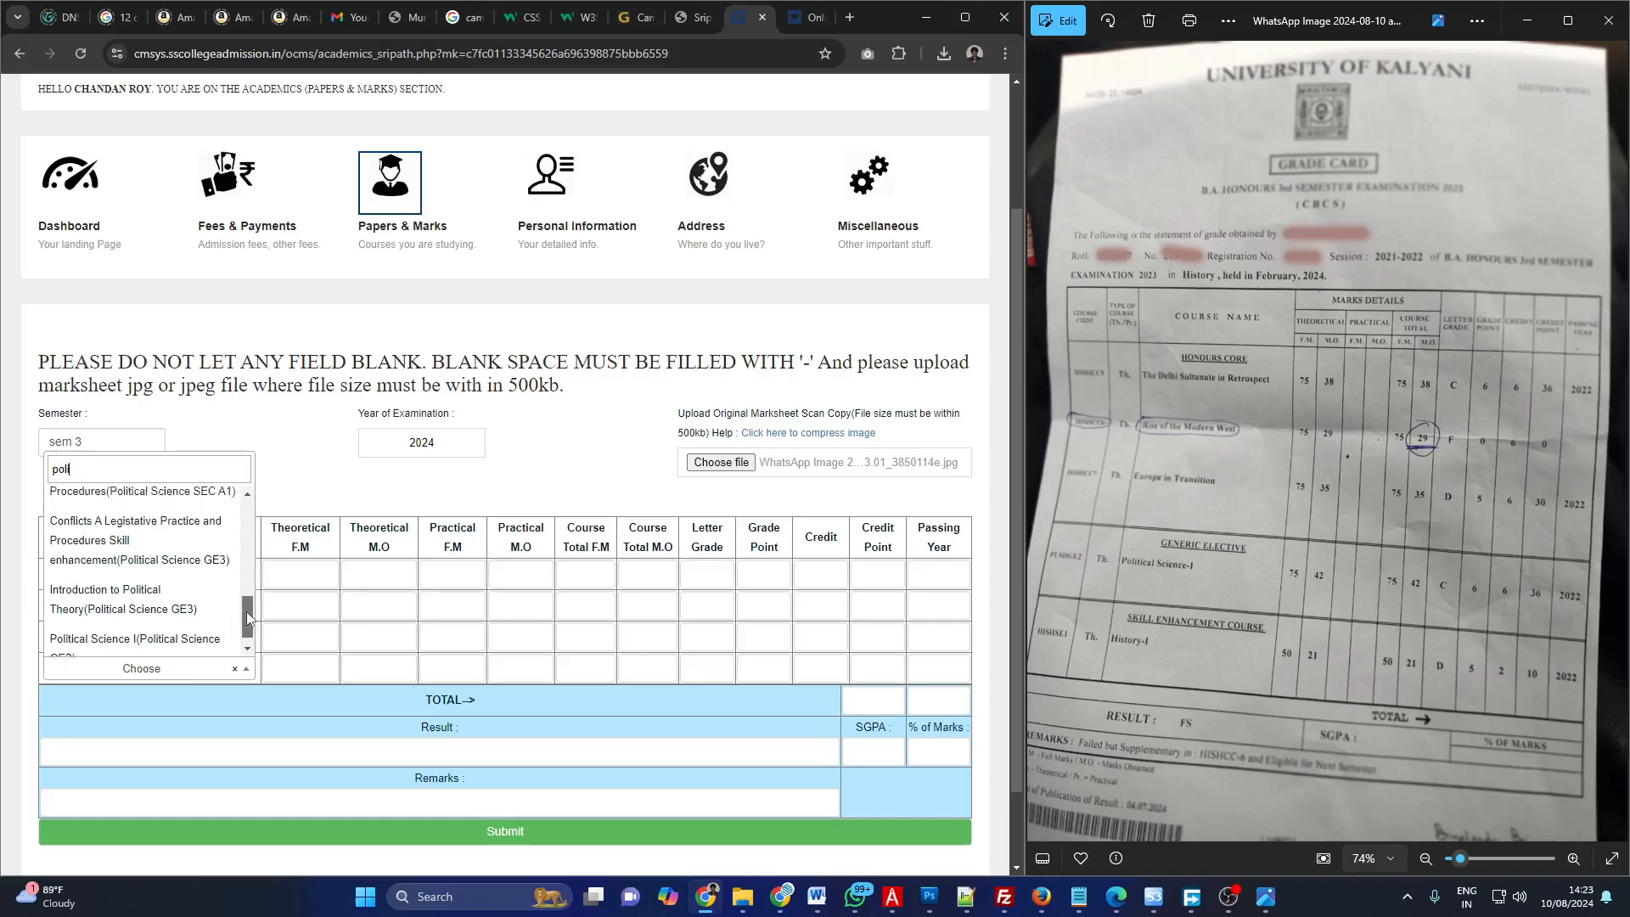
click(103, 639)
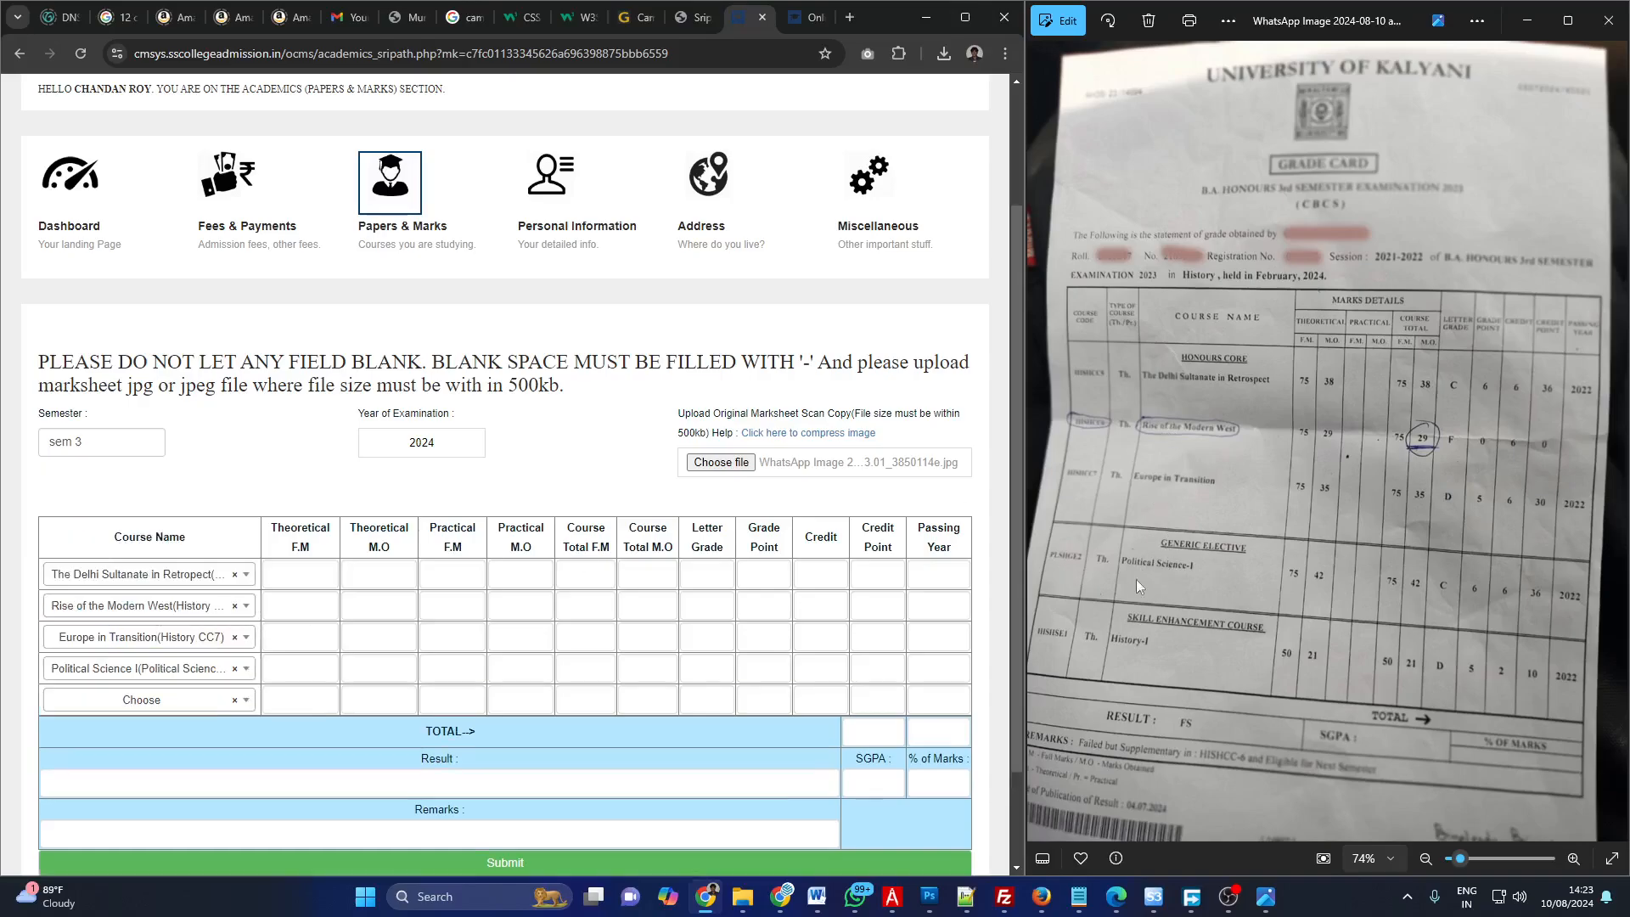
Choose History-I (History SEC A1) as the fifth course.
click(153, 704)
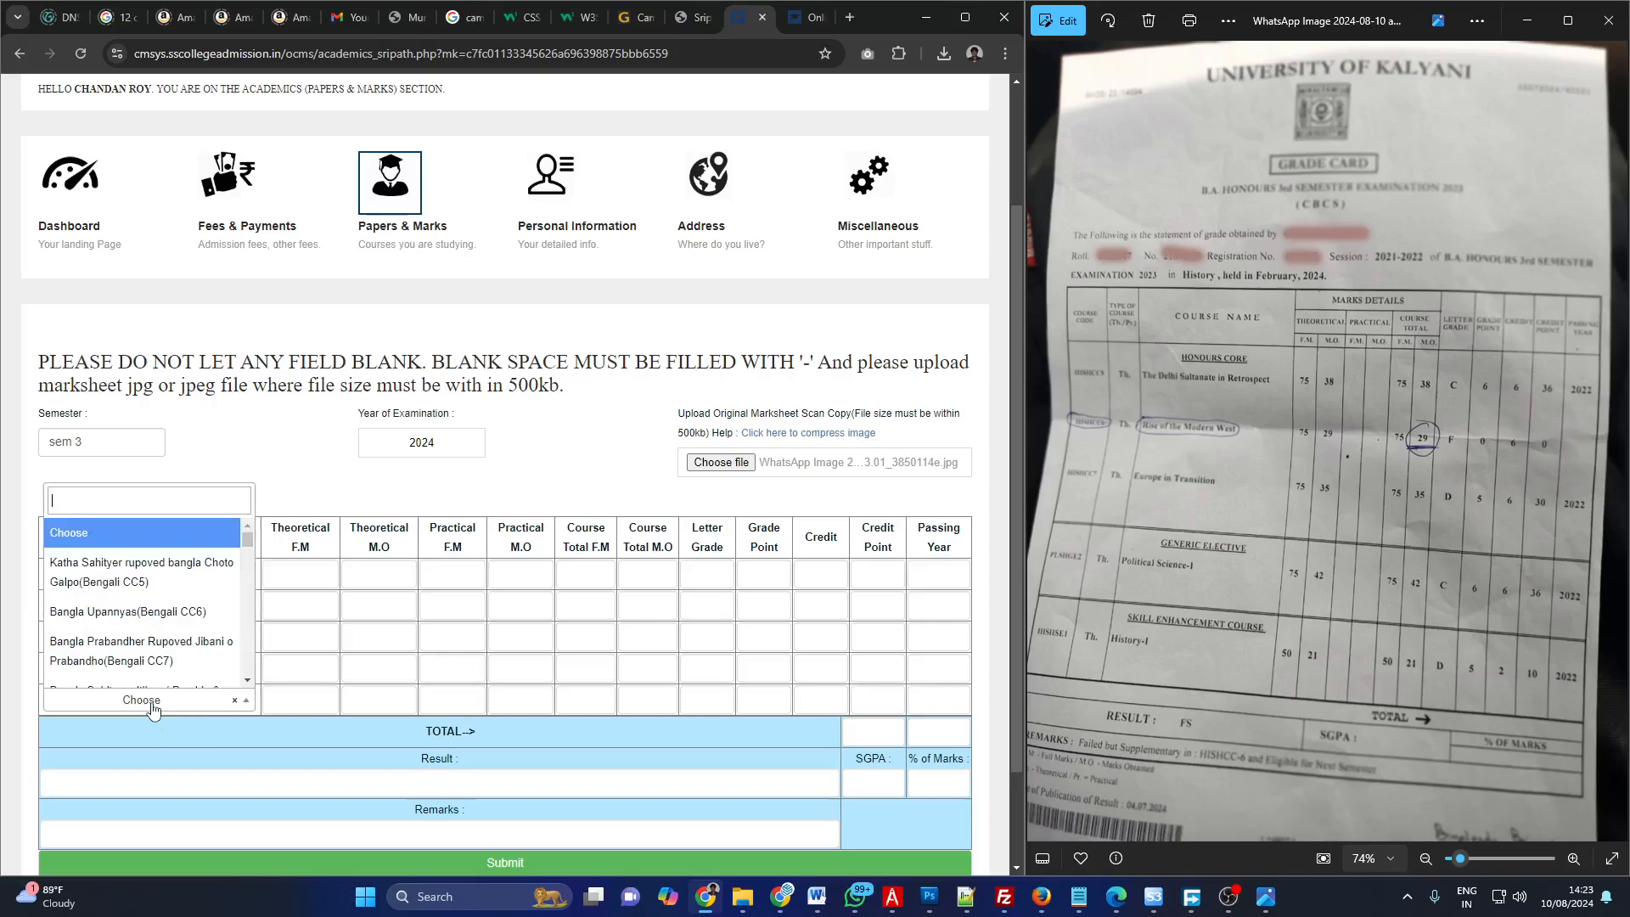
text(his)
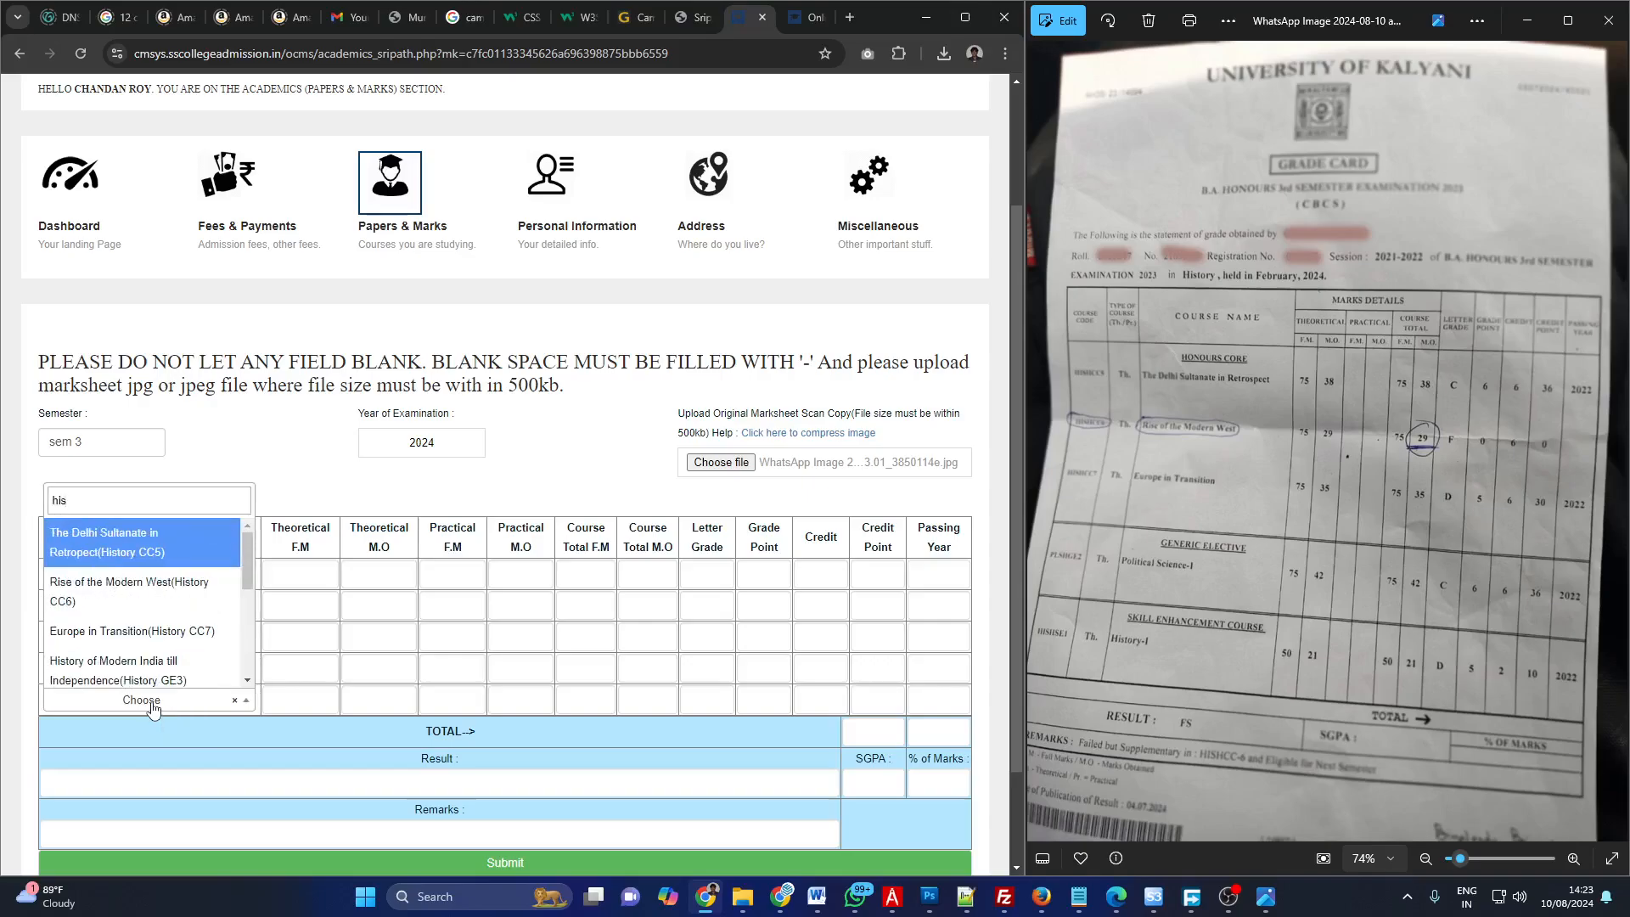
drag(248, 556, 266, 671)
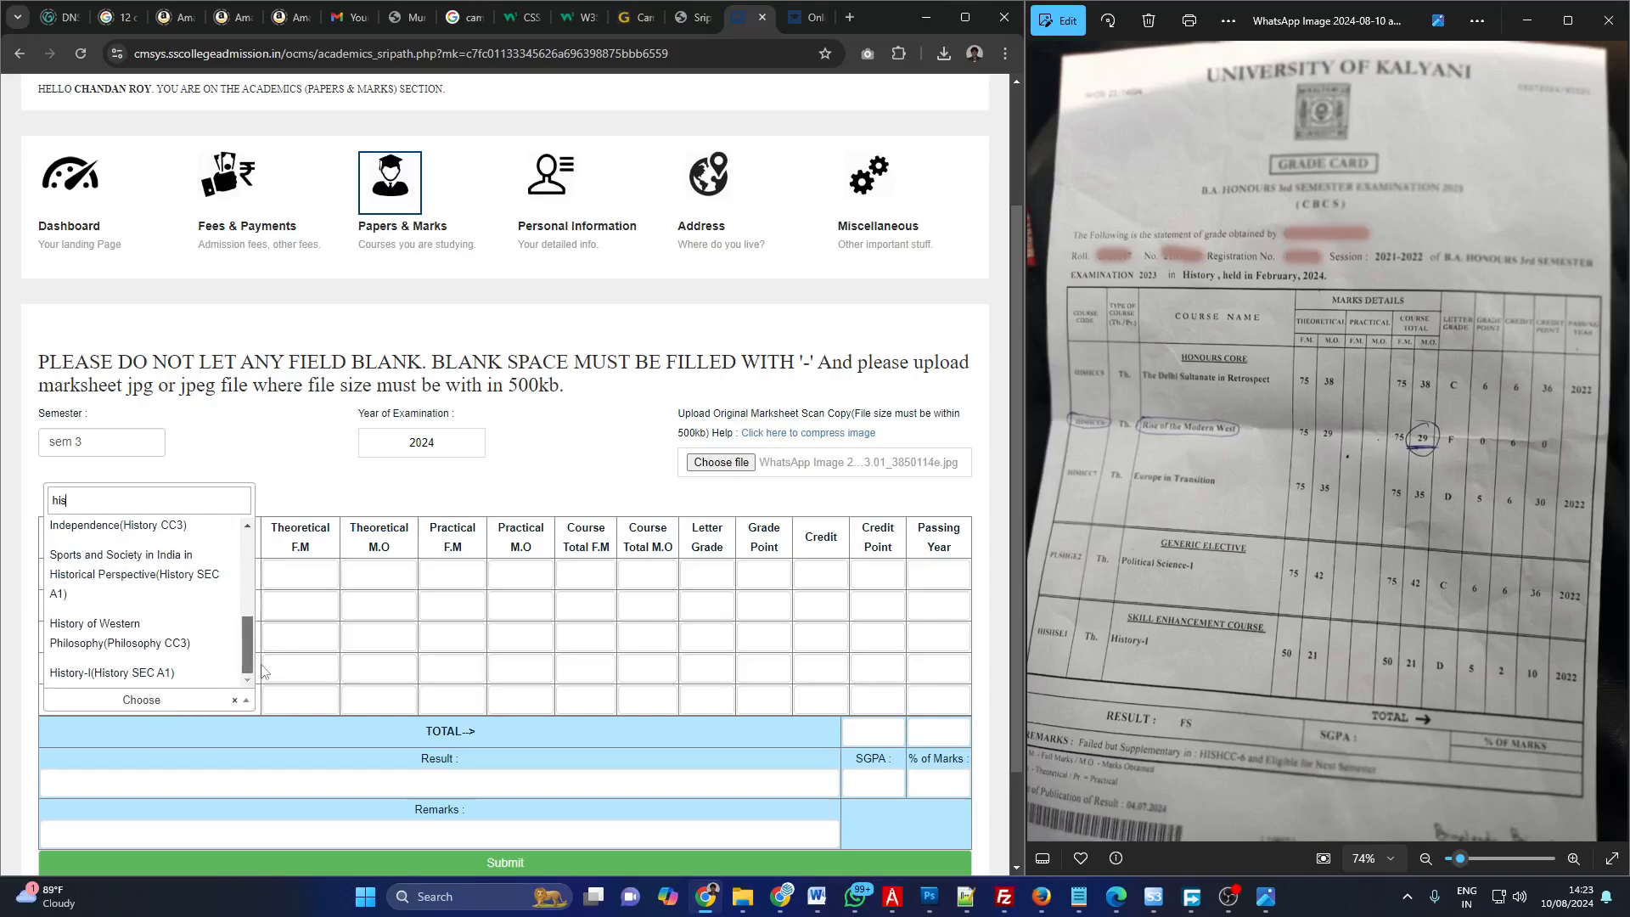
click(145, 676)
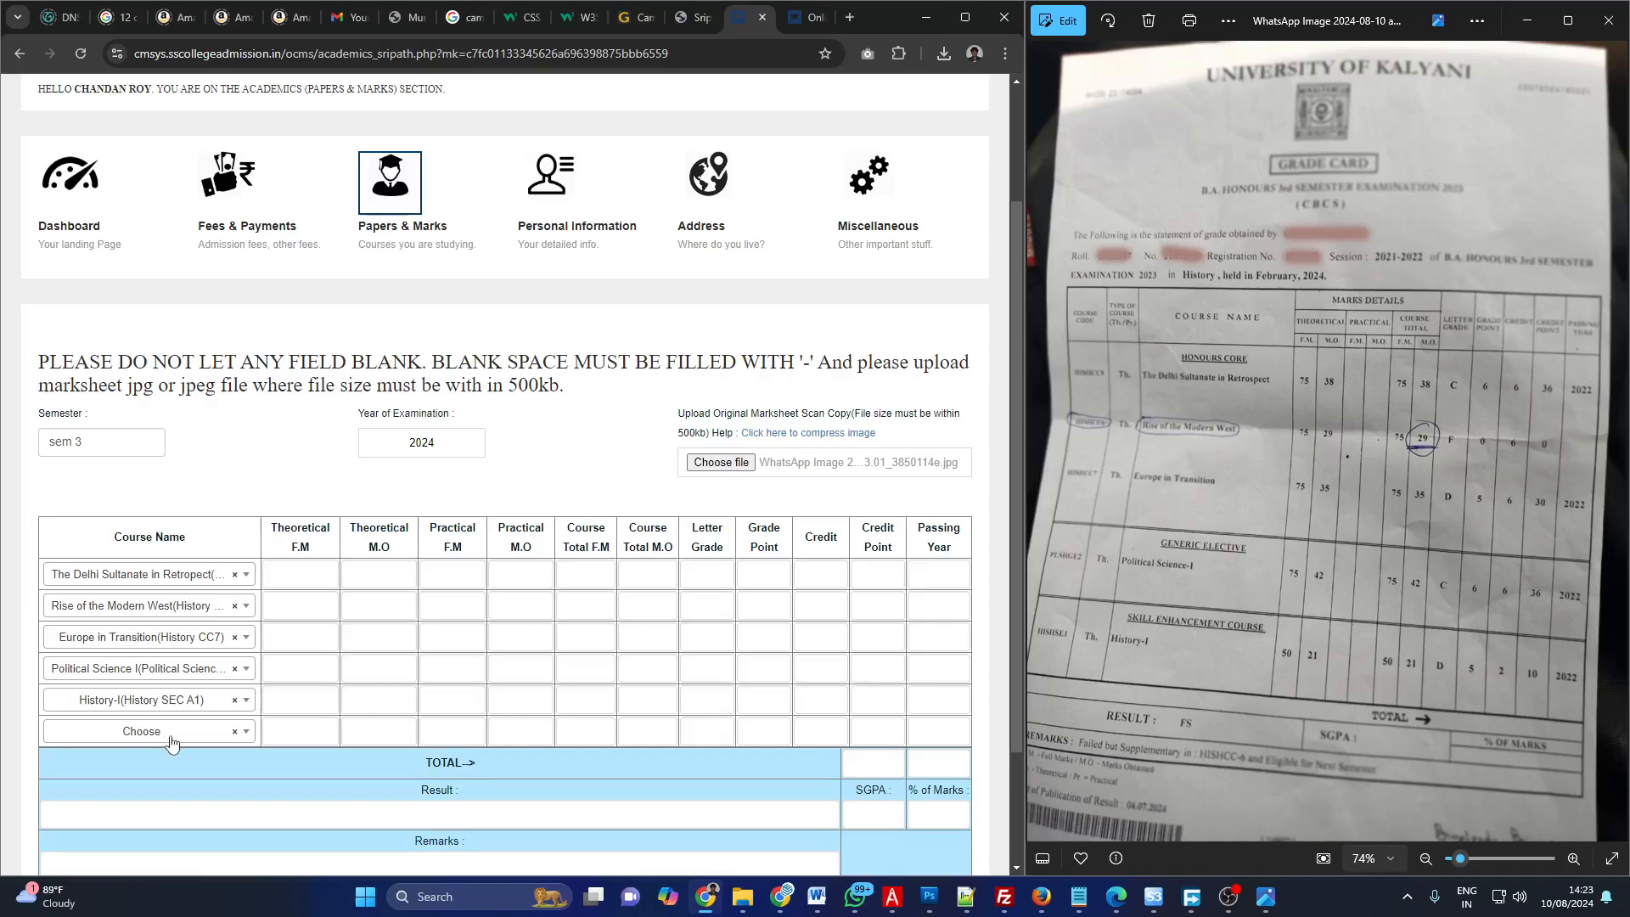
For The Delhi Sultanate, enter theoretical full marks 75 and marks obtained 38, and "-" for both practical marks.
click(298, 574)
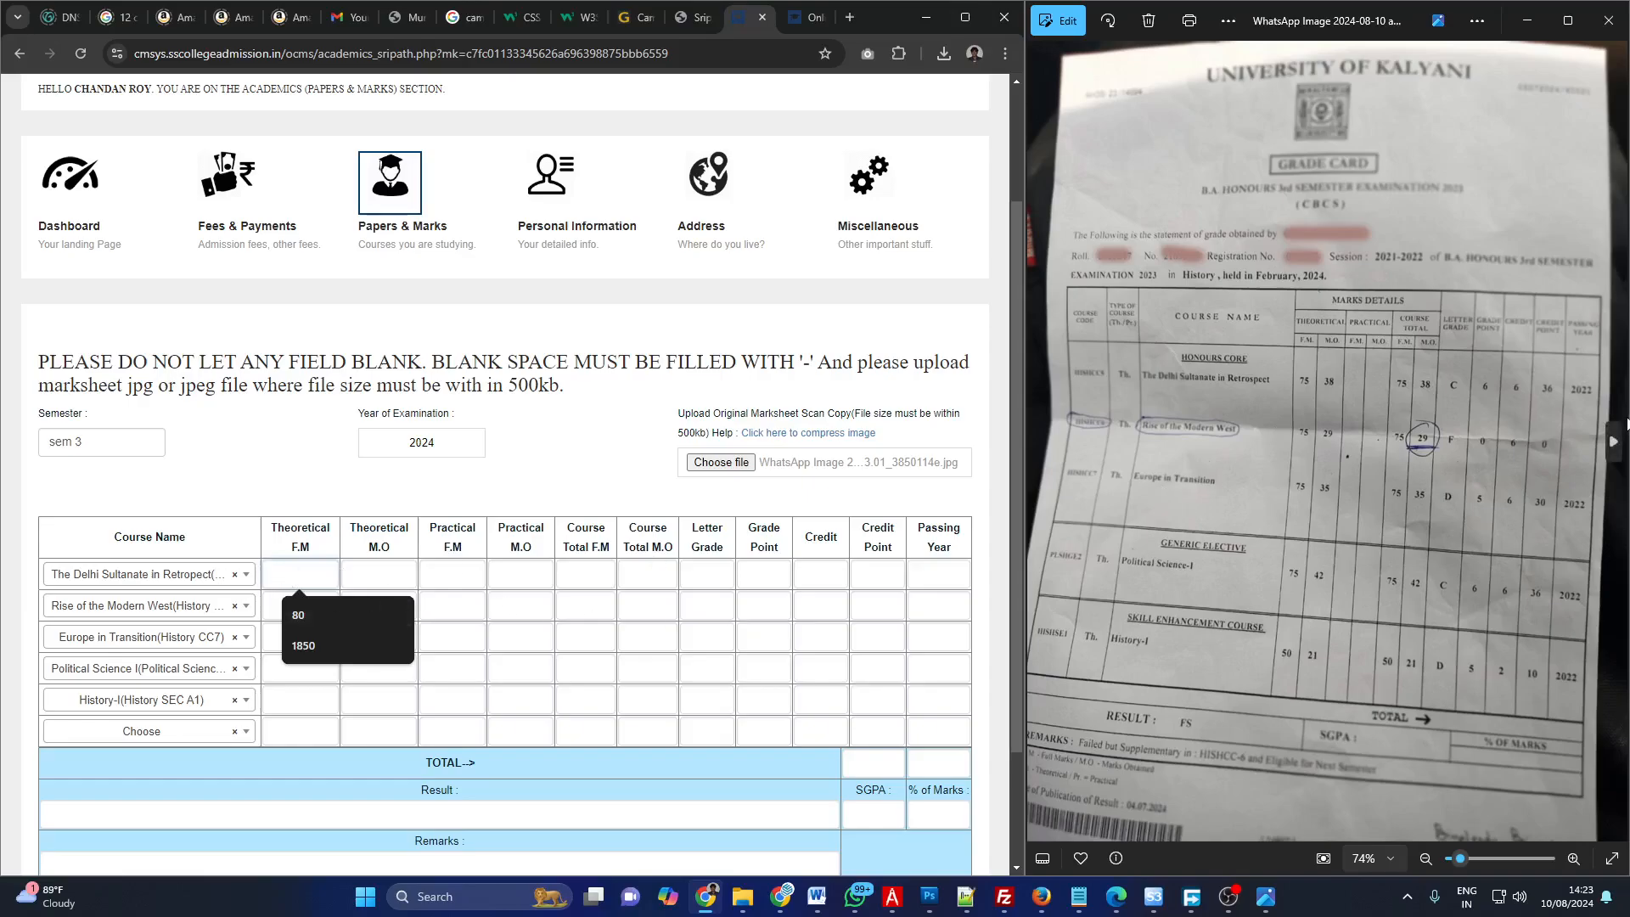
text(75)
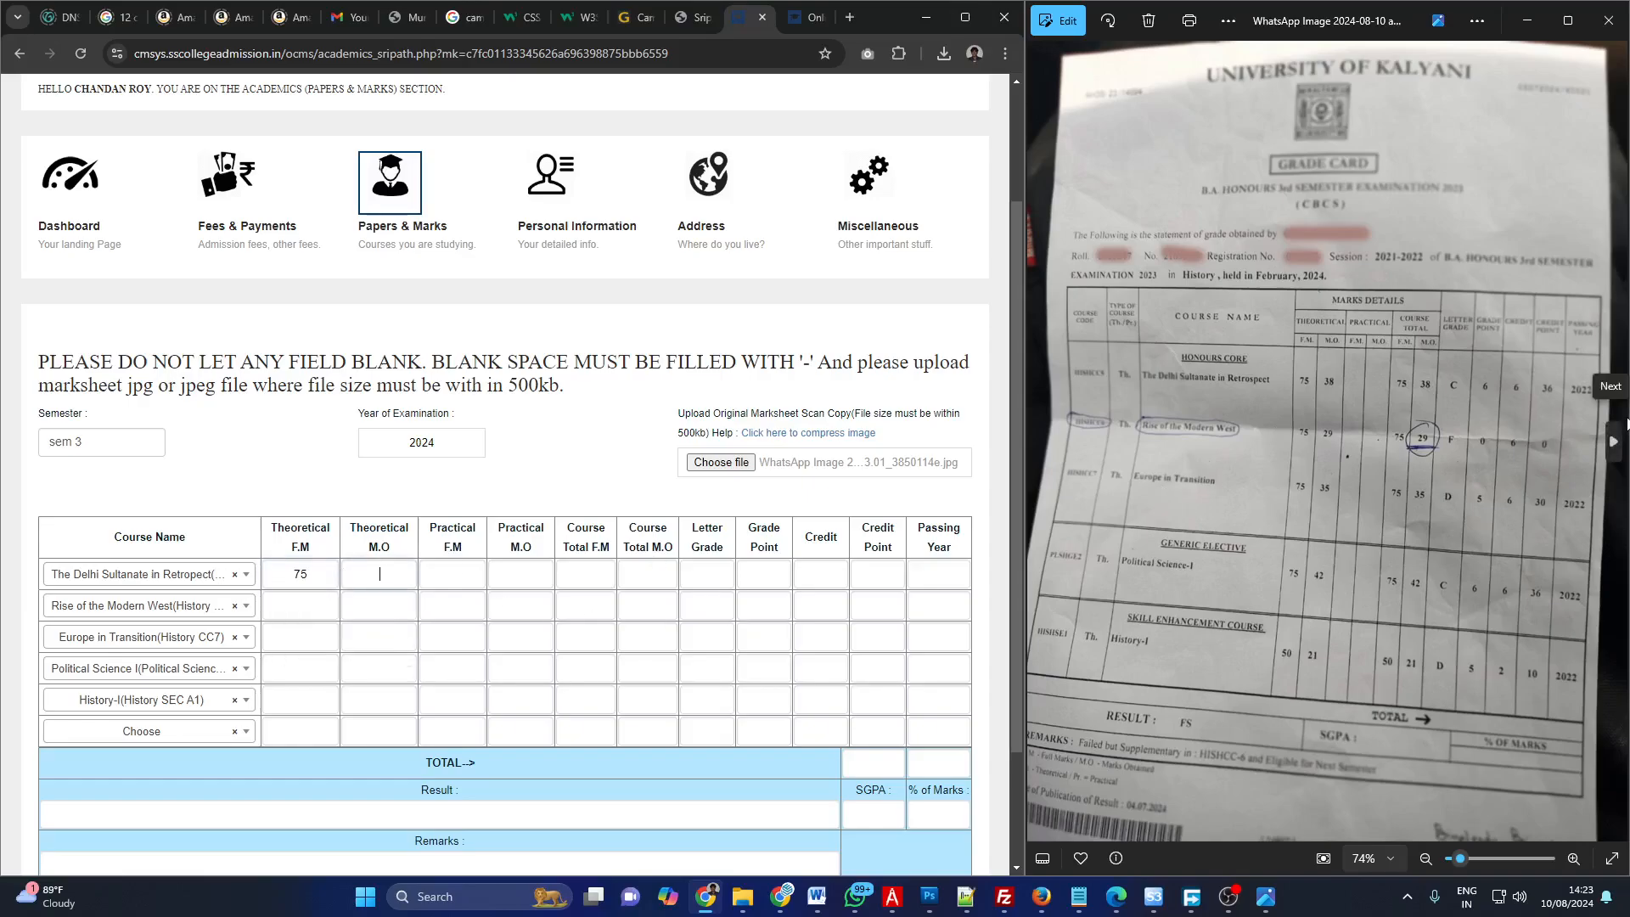
text(38)
text(-)
key(Tab)
key(Tab)
Complete The Delhi Sultanate row with course total 75 and 38, grade C, grade point 6, credit 6, credit point 36 and passing year 2022.
text(75)
key(Tab)
text(38)
key(Tab)
text(C)
text(6)
text(36)
text(2022)
For Rise of the Modern West, enter theoretical full marks 75 and marks obtained 29, and "-" for both practical marks.
click(295, 608)
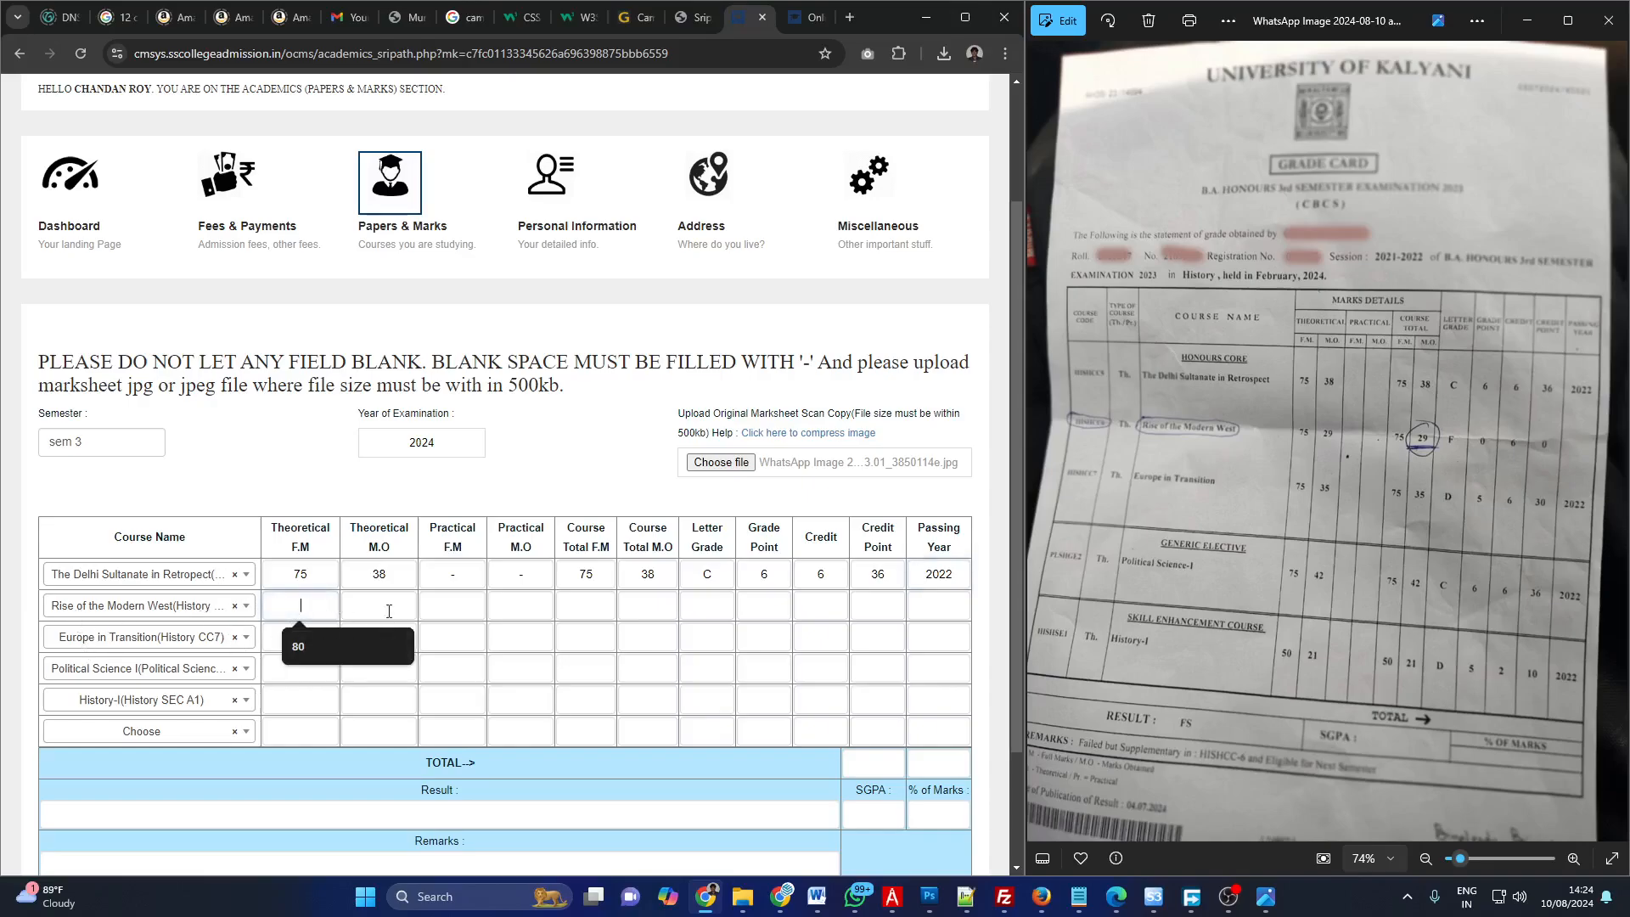
text(75)
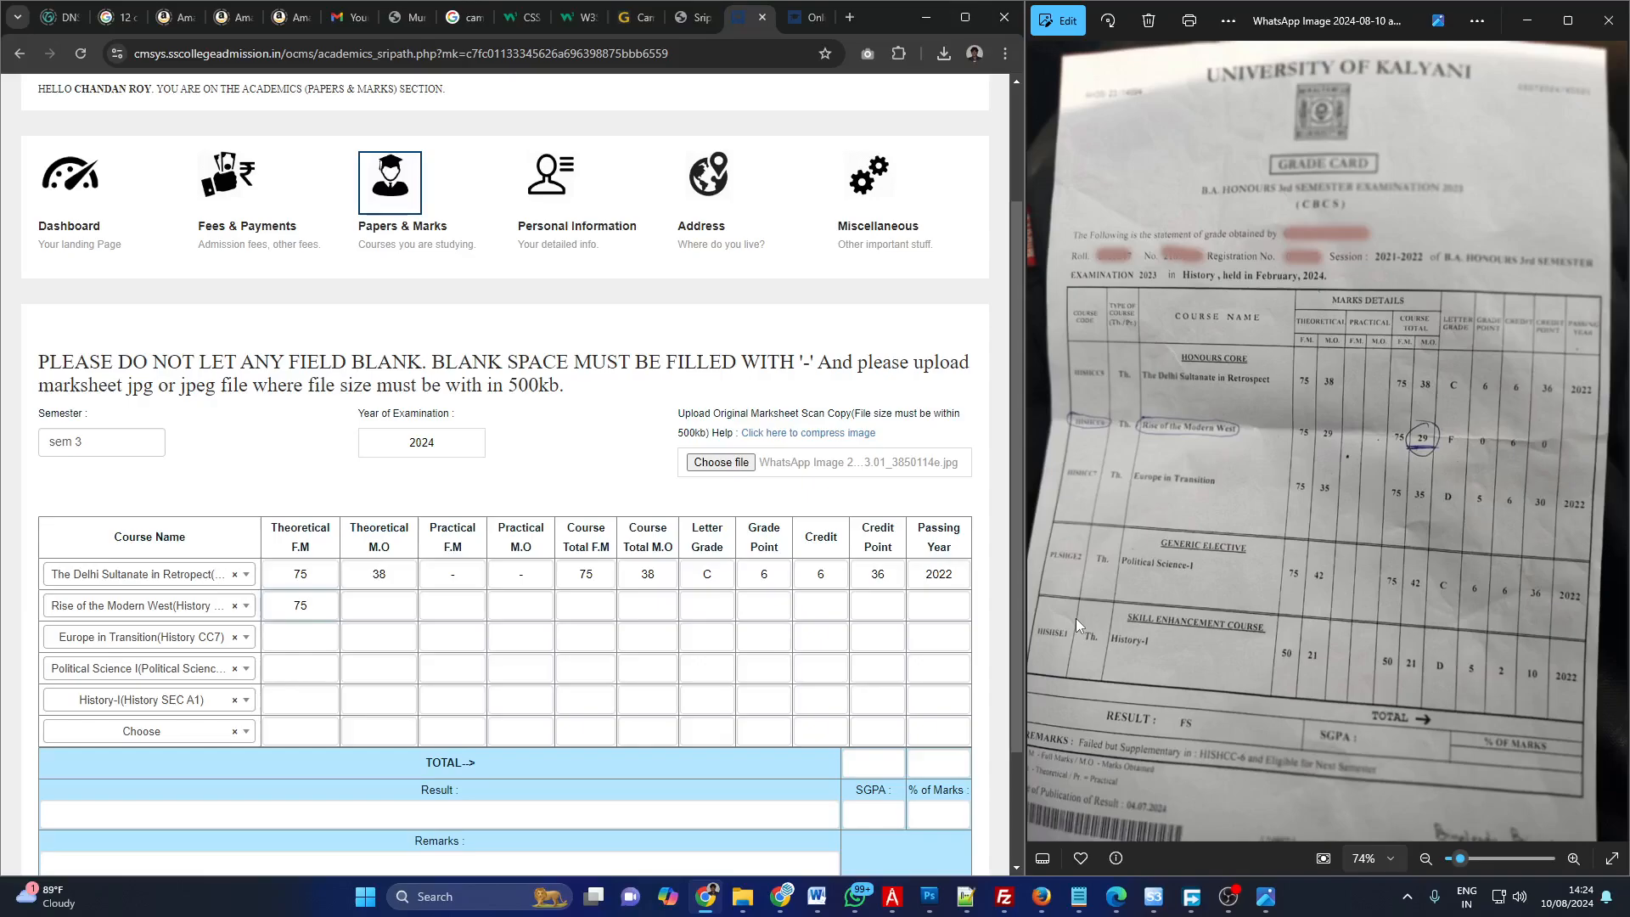
key(Tab)
text(29)
key(Tab)
text(-)
key(Tab)
Complete the Rise of the Modern West row with course total 75 and 29, grade F, grade point 0, credit 6, credit point 0 and passing year "-".
text(75)
key(Tab)
text(29)
key(Tab)
text(F)
key(Tab)
text(0)
key(Tab)
text(6)
key(Tab)
text(0)
key(Tab)
For Europe in Transition, enter theoretical full marks 75 and marks obtained 35, and "-" for both practical marks.
click(308, 638)
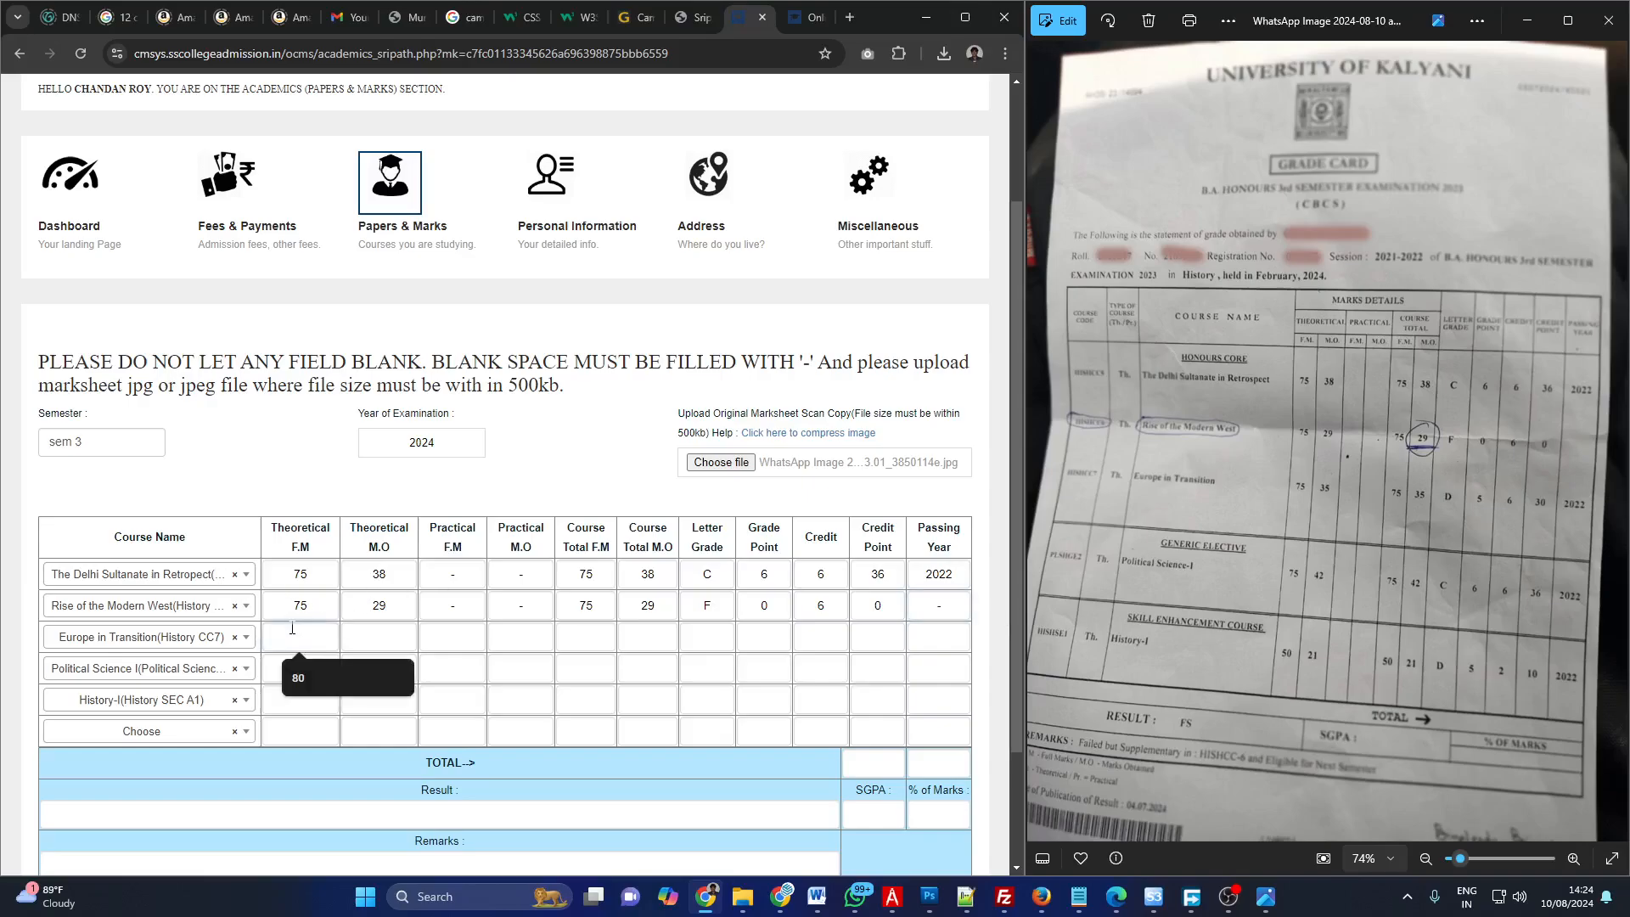
text(75)
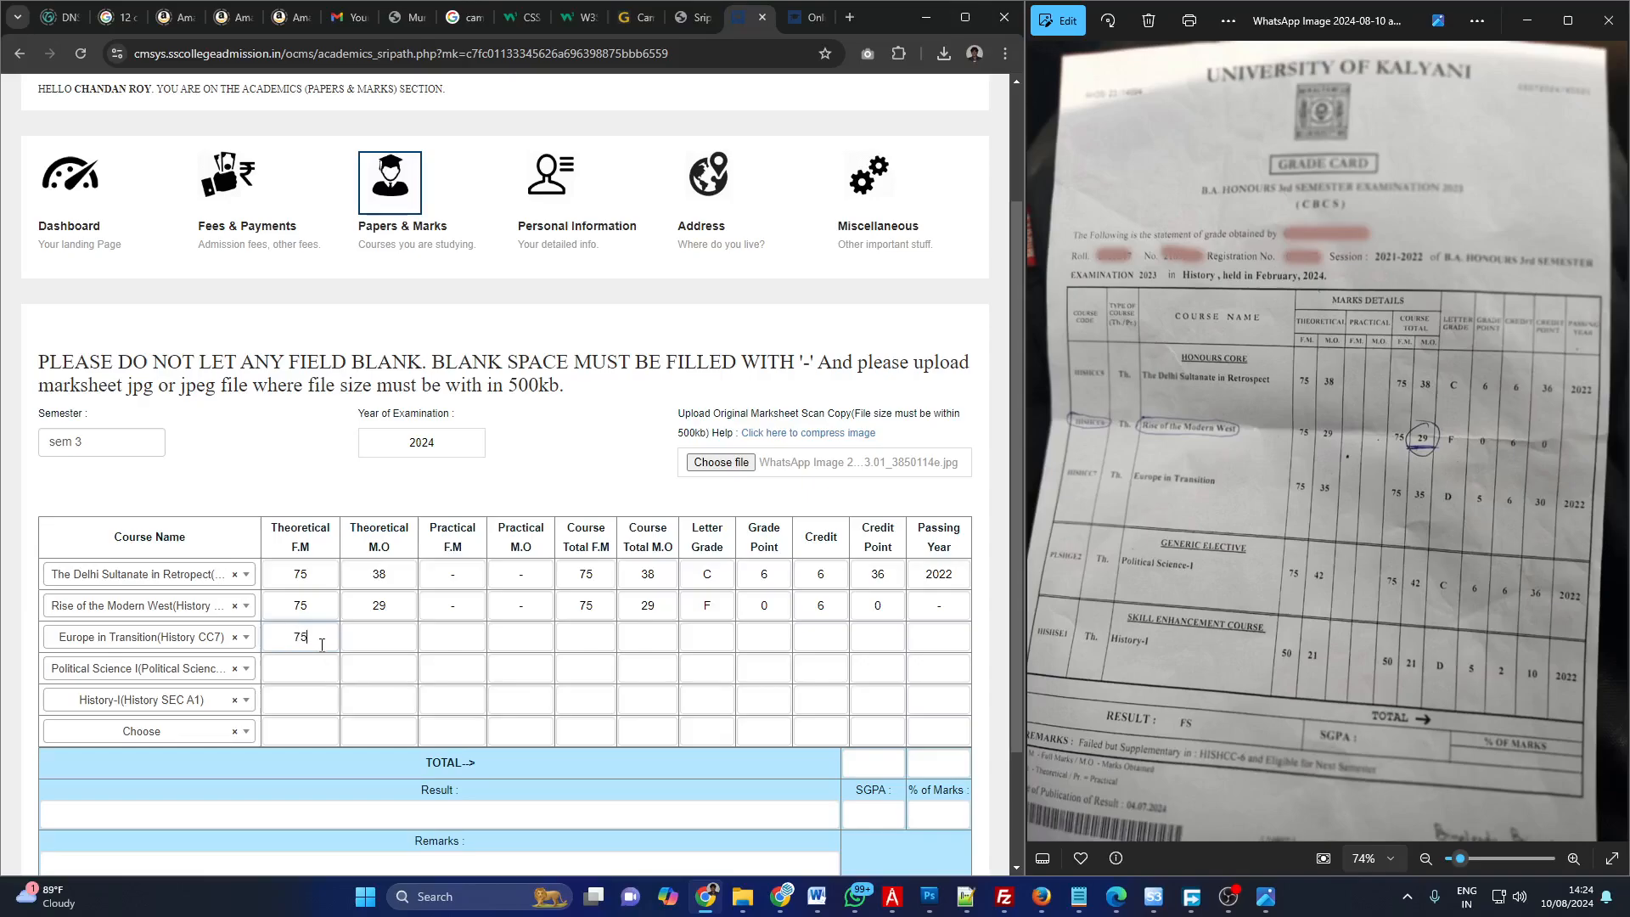
key(Tab)
text(35)
text(75)
key(BackSpace)
key(BackSpace)
text(-)
key(Tab)
text(-)
key(Tab)
Complete the Europe in Transition row with course total 75 and 35, grade D, grade point 5, credit 6, credit point 30 and passing year 2022.
text(75)
key(Tab)
text(35)
key(Tab)
text(D)
key(Tab)
text(5)
key(Tab)
text(6)
text(30)
text(2022)
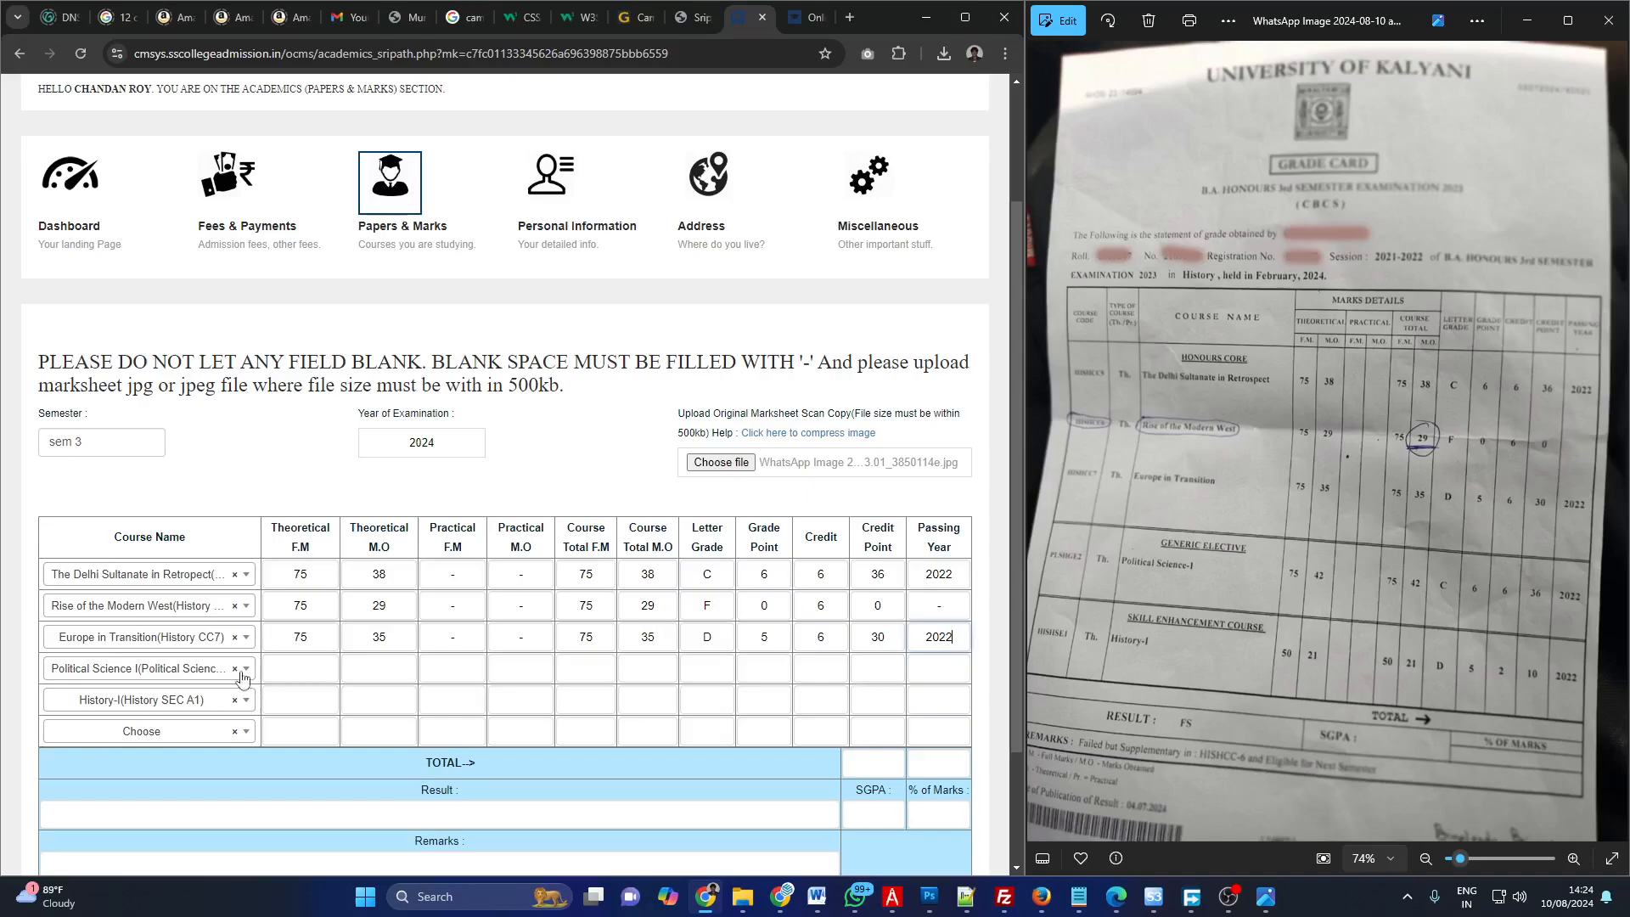
For Political Science I, enter theoretical marks 75 and 42, "-" for both practical marks, and course total 75 and 42.
click(299, 668)
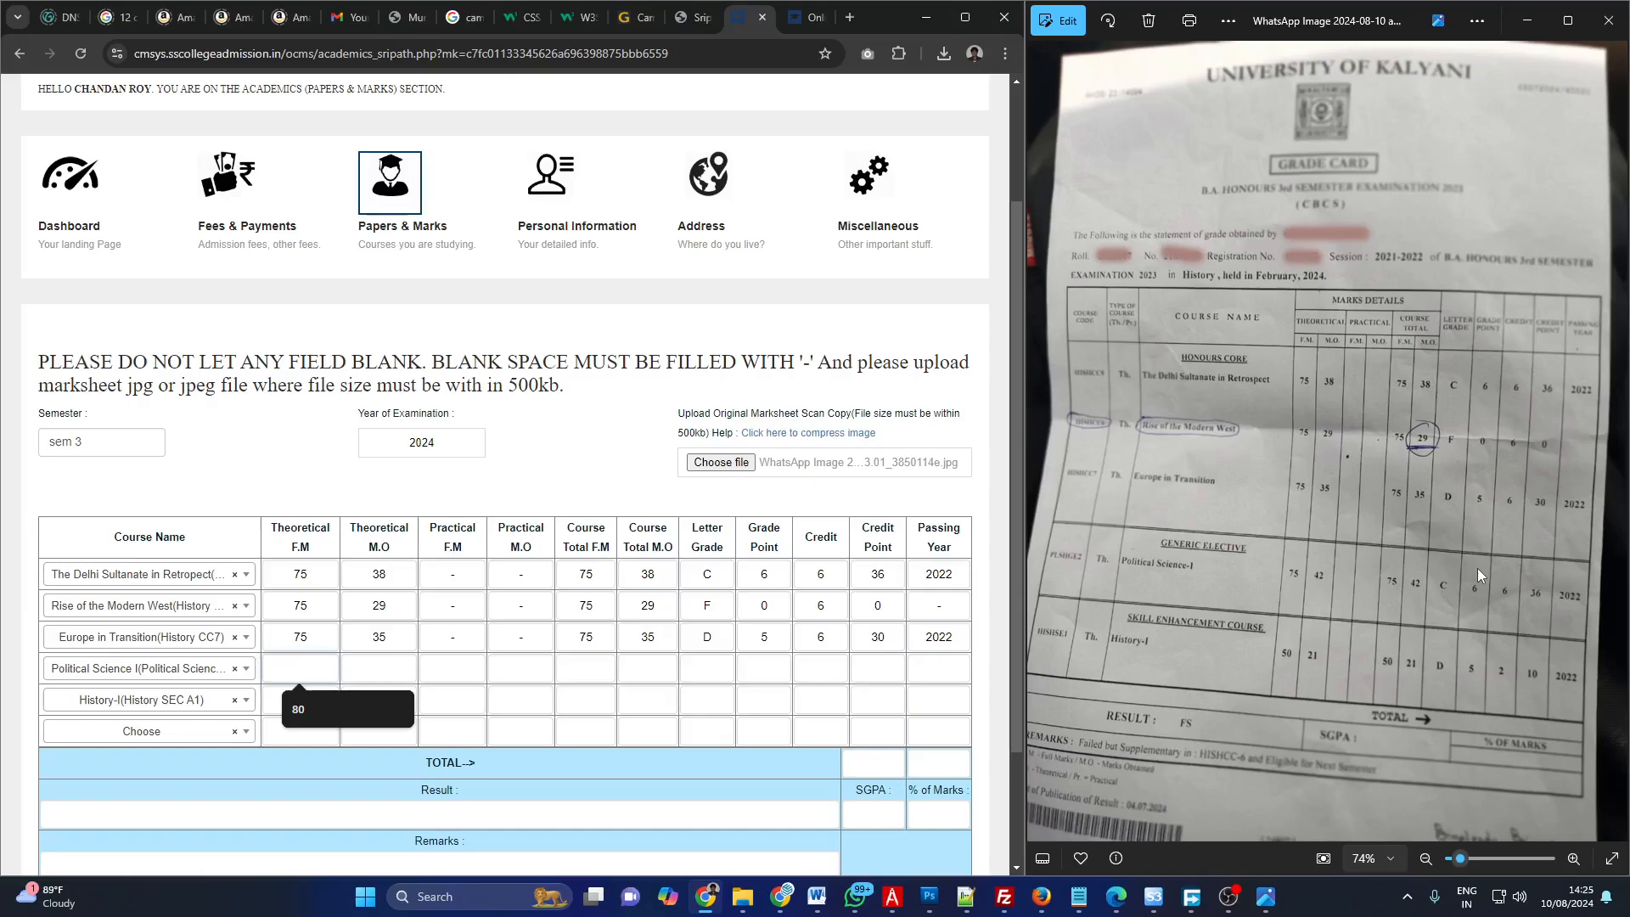
text(75)
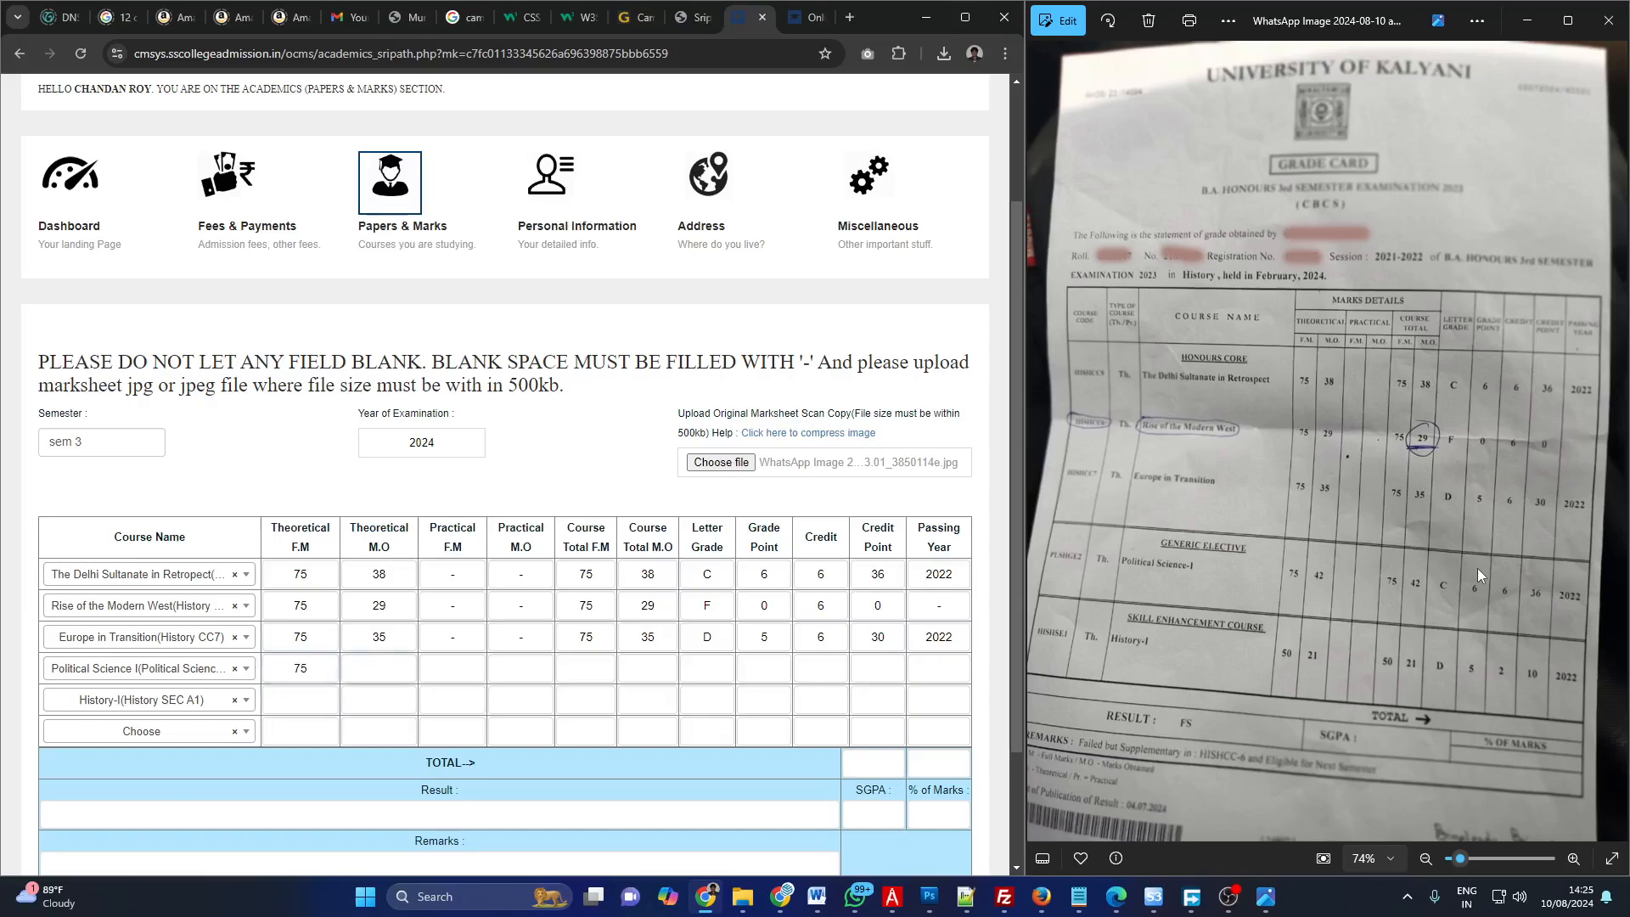
text(42)
text(75)
key(Tab)
text(42)
key(Tab)
Complete the Political Science I row with grade C, grade point 6, credit 6, credit point 36 and passing year 2022.
text(C)
text(6)
key(Tab)
text(6)
key(Tab)
text(36)
key(Tab)
text(2022)
For History-I, enter theoretical full marks 50 and marks obtained 21, and "-" for both practical marks.
key(Tab)
key(Tab)
text(50)
key(Tab)
text(21)
key(Tab)
text(-)
key(Tab)
text(-)
key(Tab)
Complete the History-I row with course total 50 and 21, grade D, grade point 5, credit 2, credit point 10 and passing year 2022.
text(50)
key(Tab)
text(21)
key(Tab)
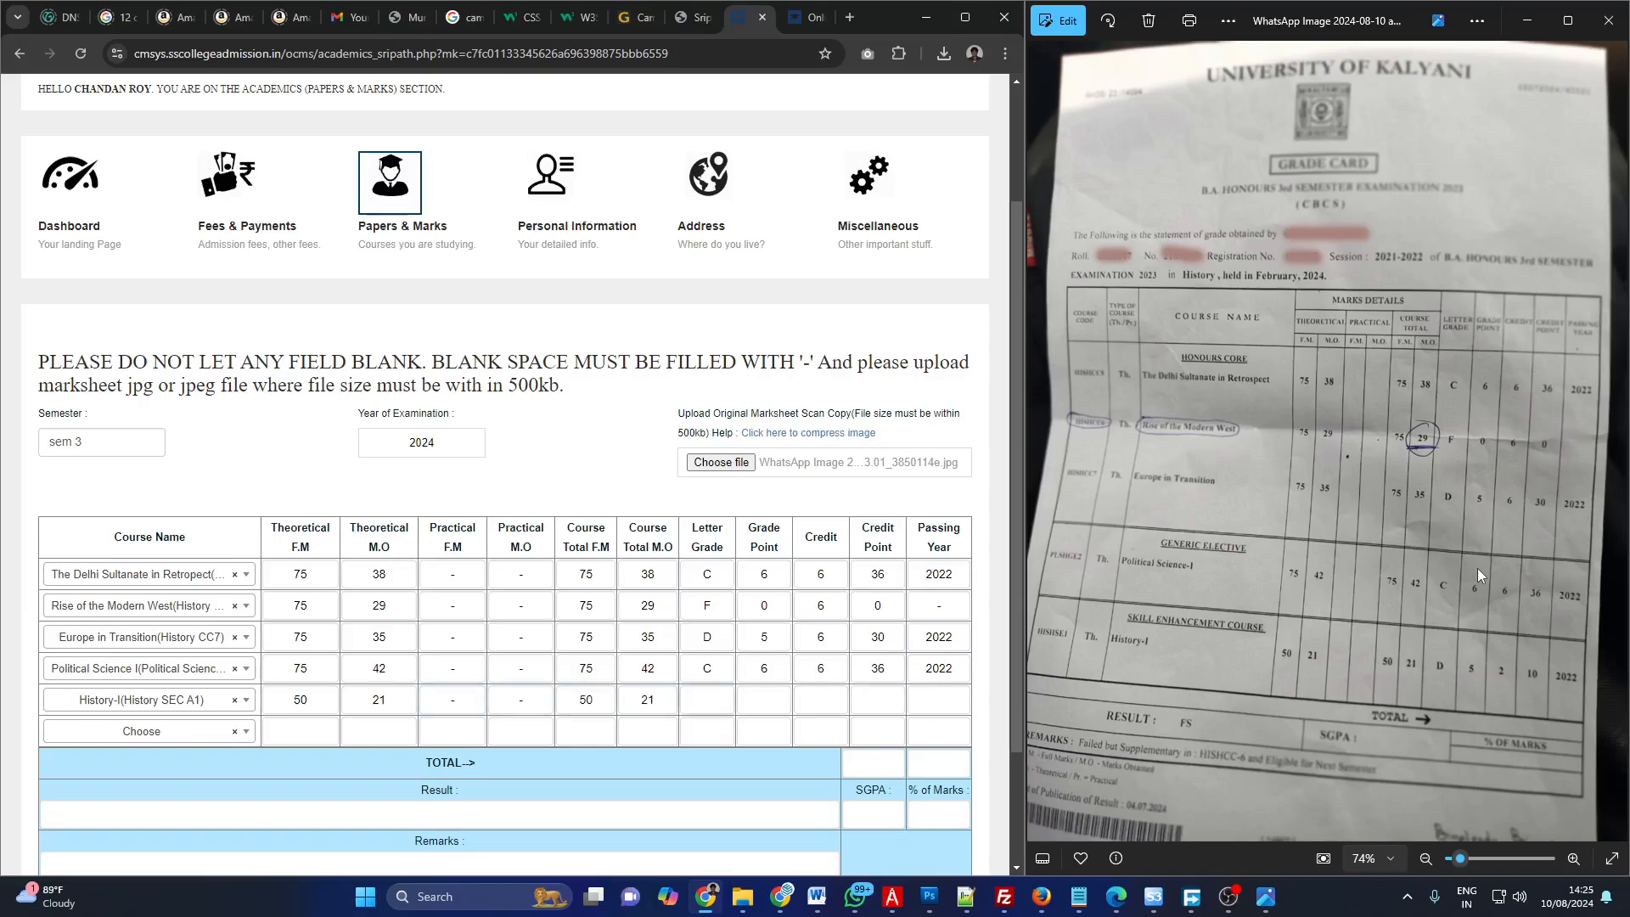
text(D)
key(Tab)
text(5)
key(Tab)
text(2)
key(Tab)
text(10)
key(Tab)
text(2022)
Enter FS as the result and "-" in both total fields, the SGPA and the percentage of marks.
mouse_move(1027, 754)
click(521, 813)
text(FS)
scroll(817, 712, down, 1)
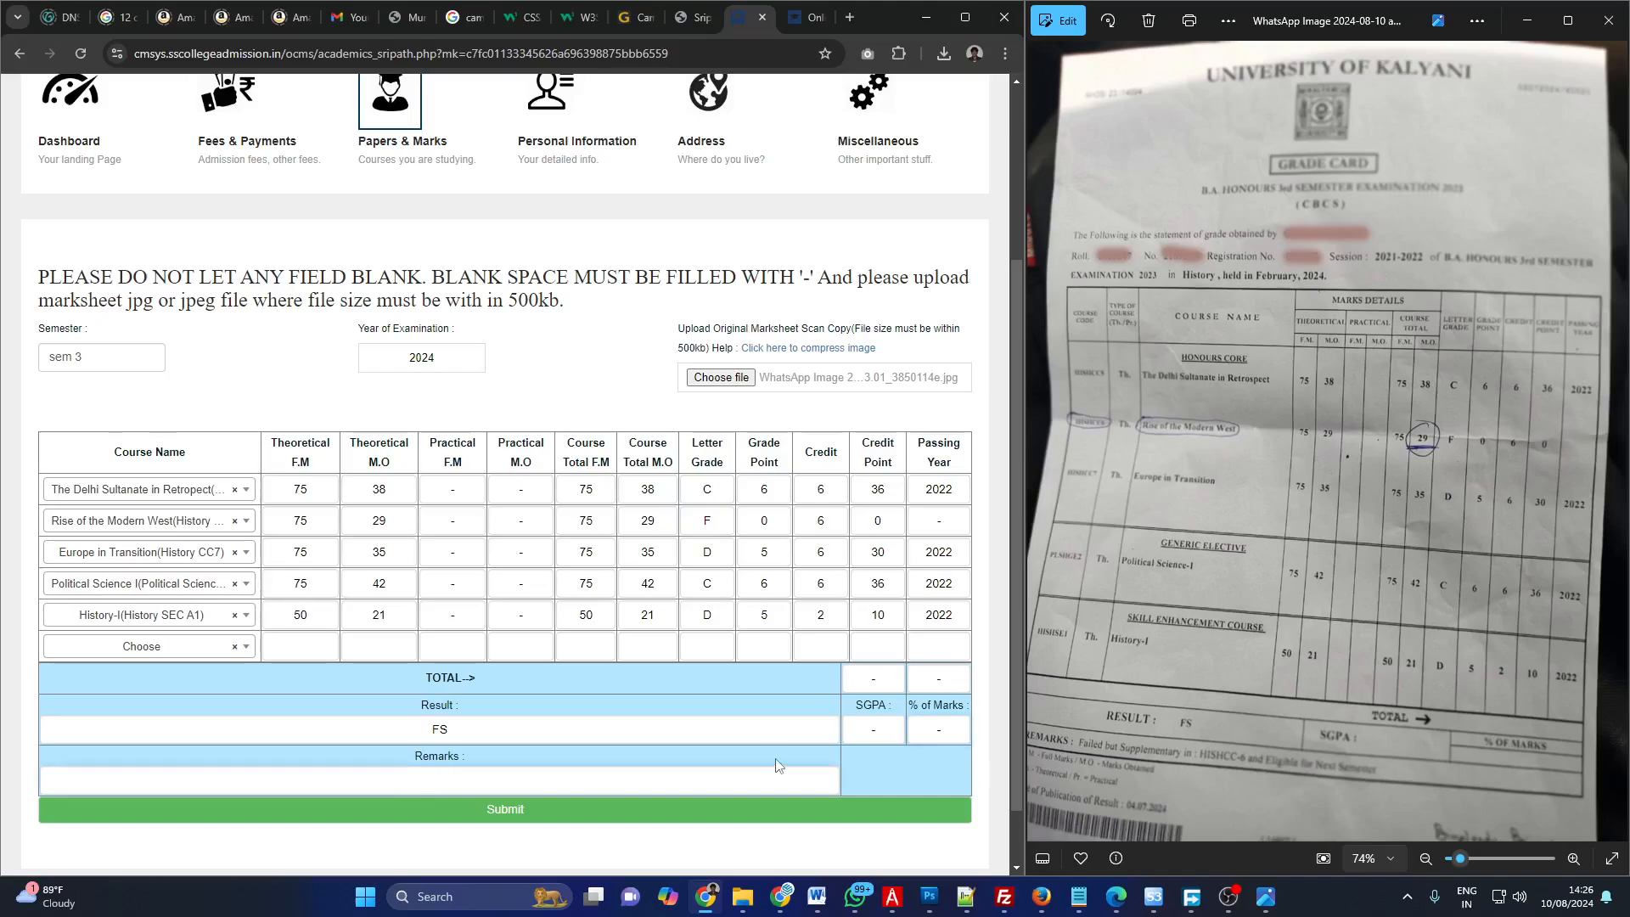
Enter the remarks "Failed but Supplementary in HISHCC-6 and Eligible for Next Semester".
text(Failed but Supplem)
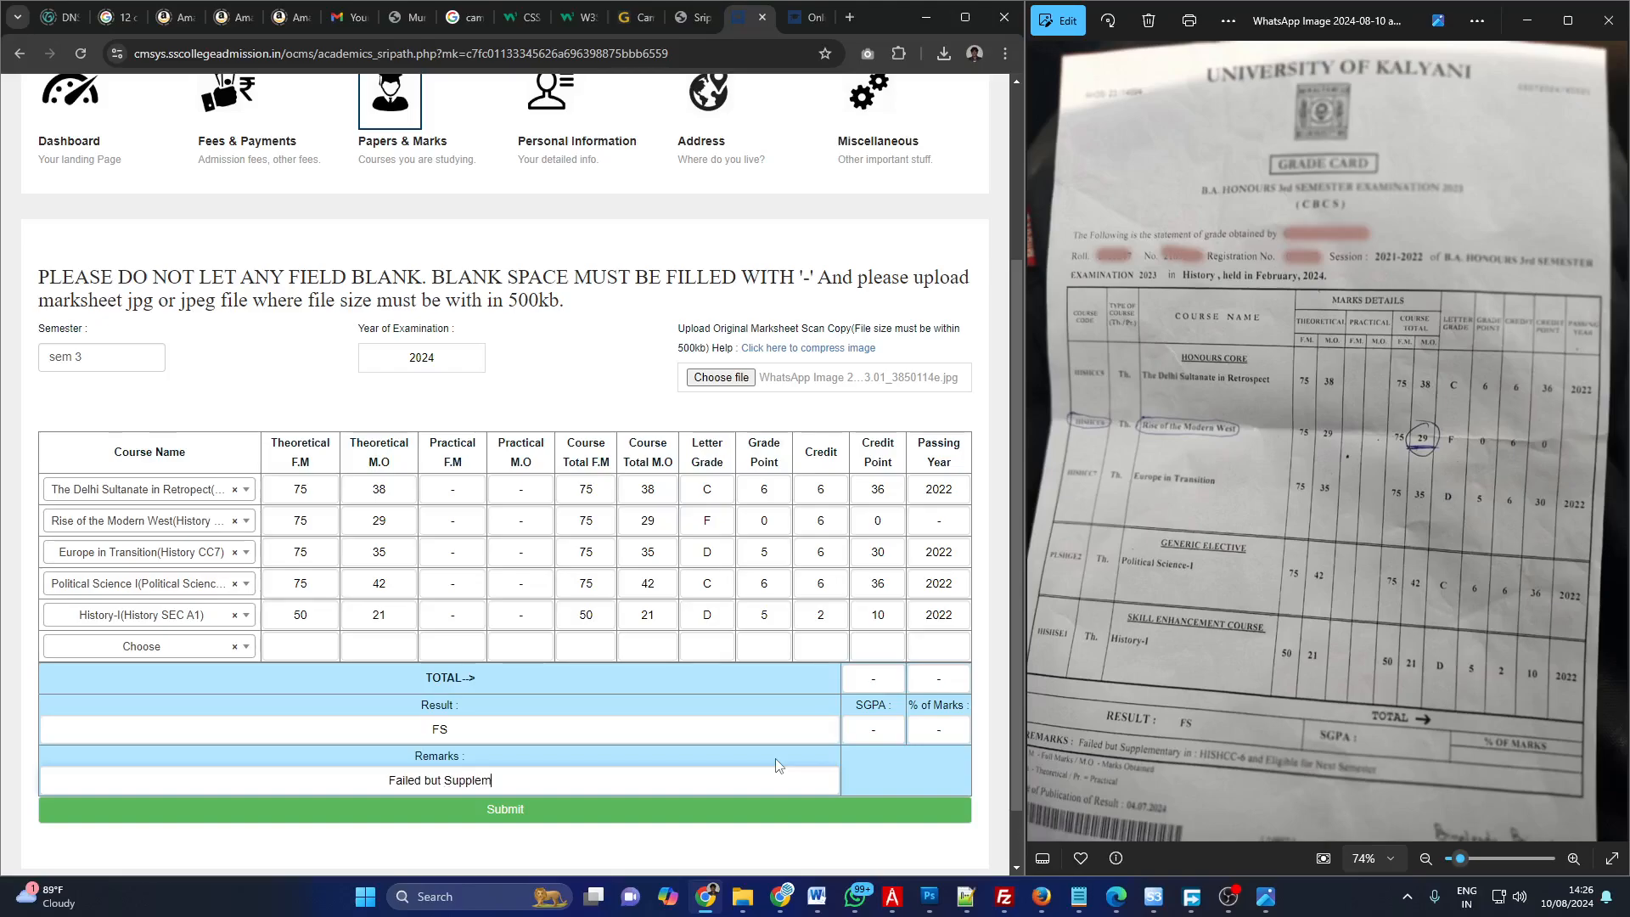
text(entary in HISHCC-6)
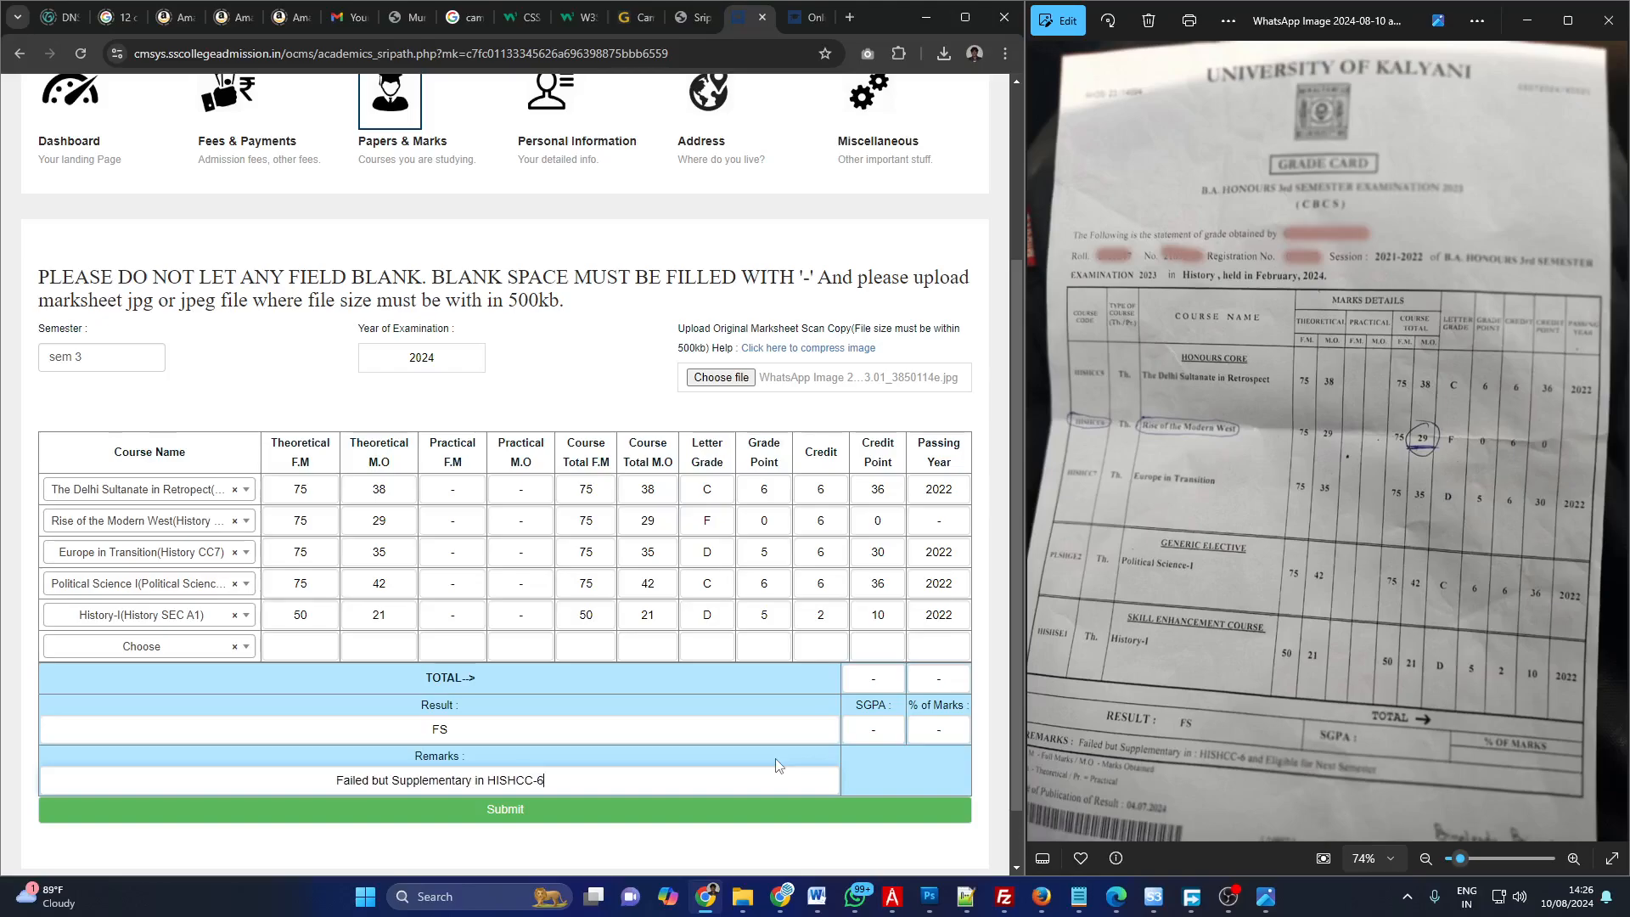
text( and)
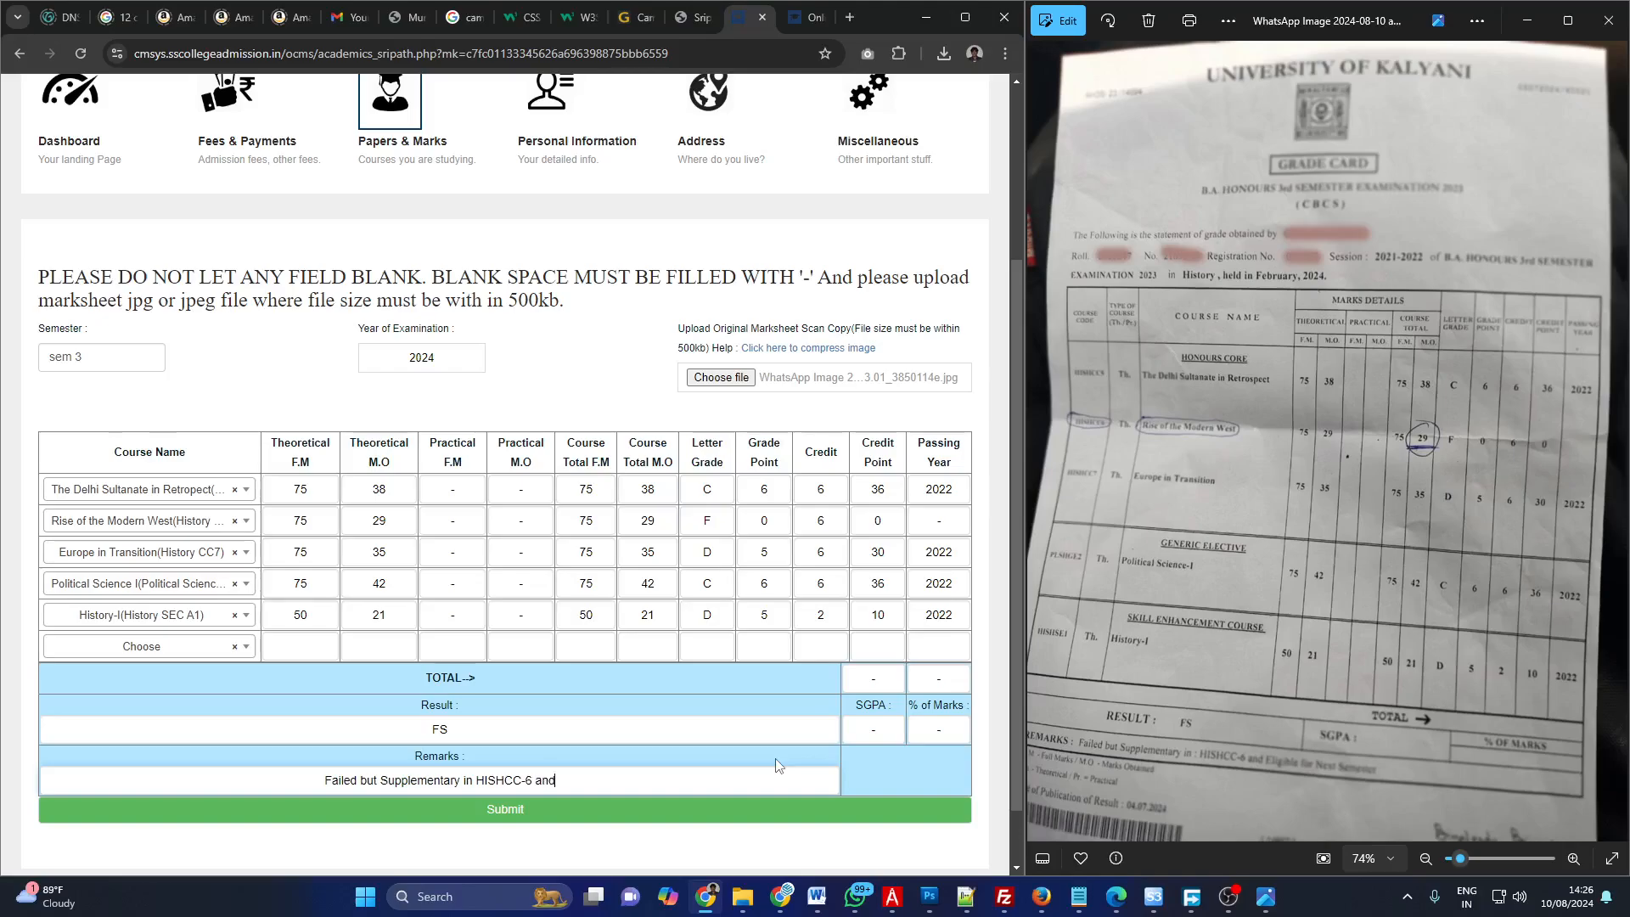
text( Eligibal)
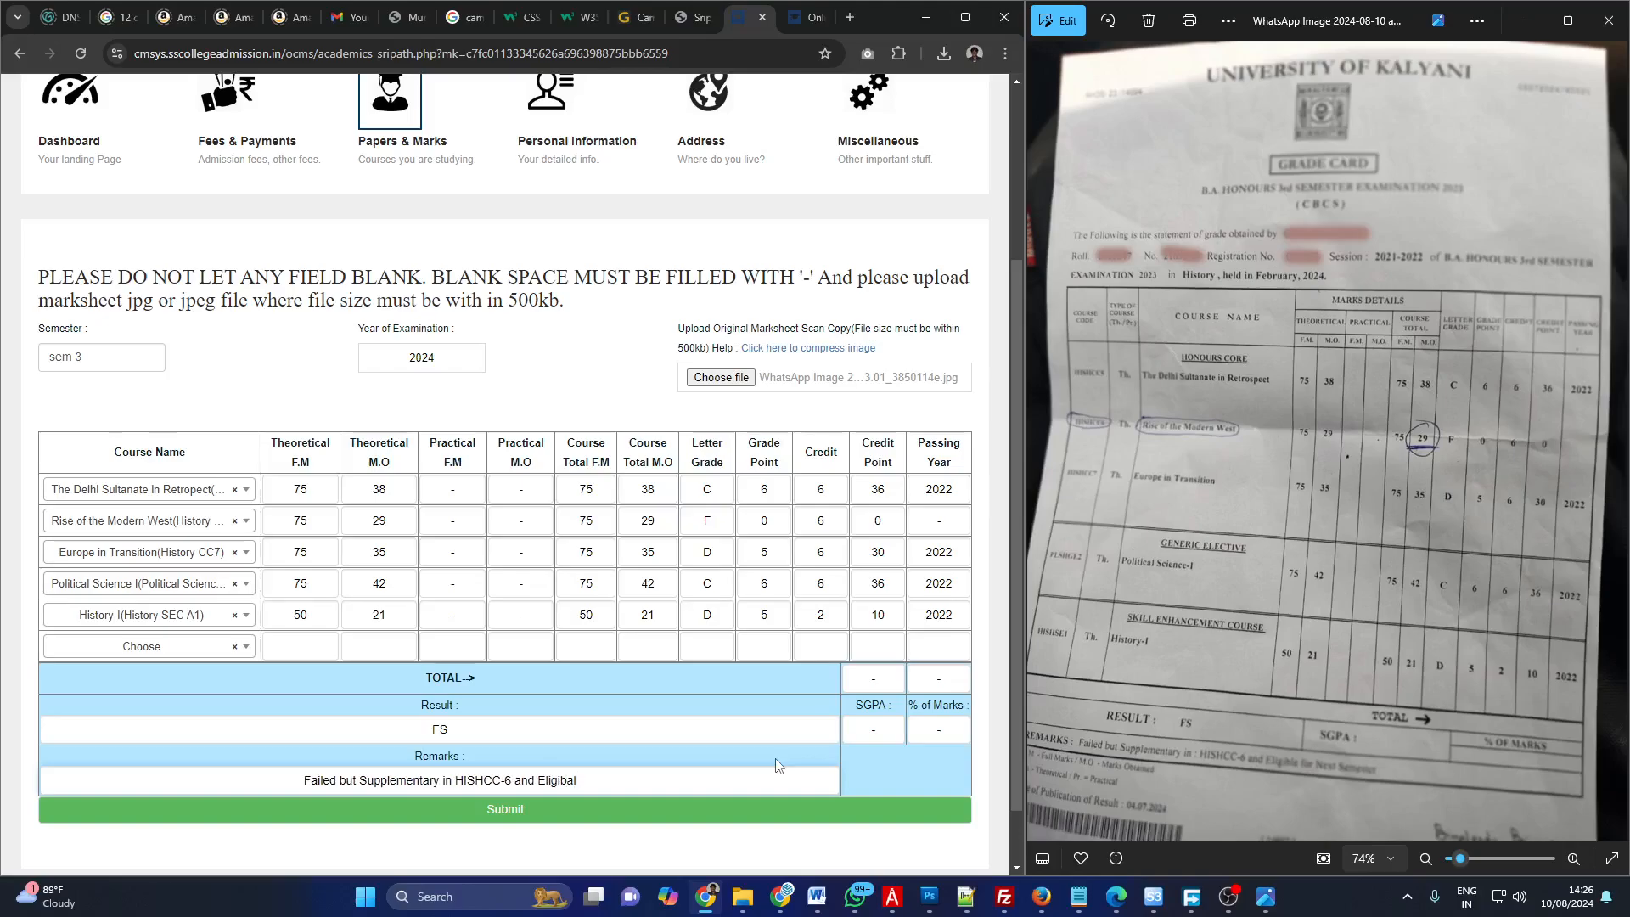
text(e fo)
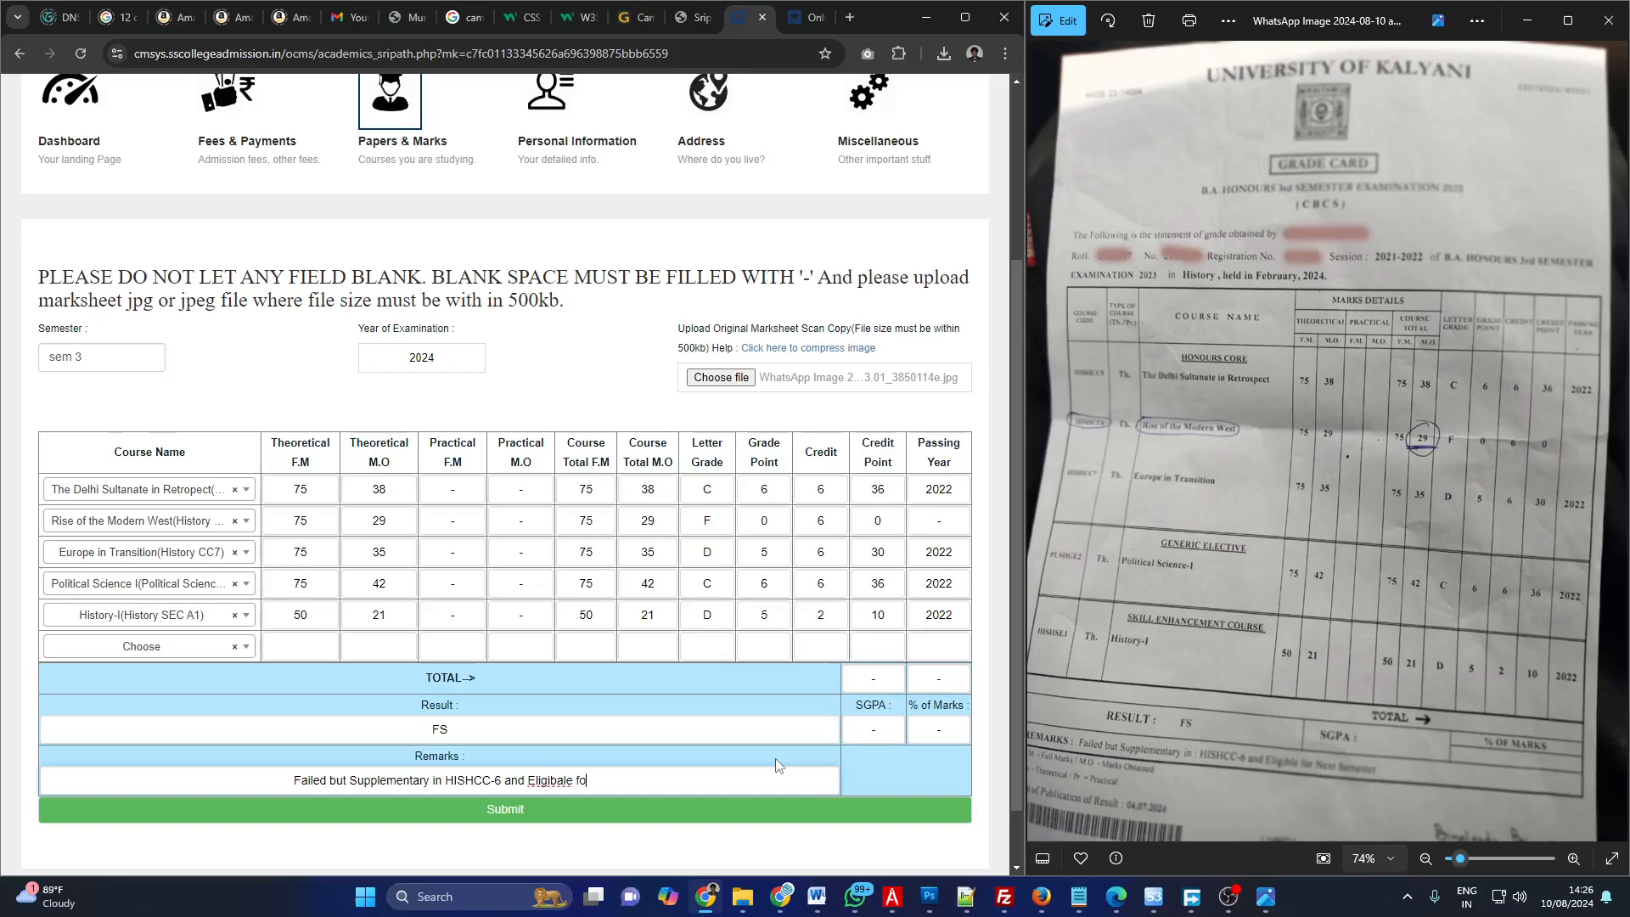
text(r Nex)
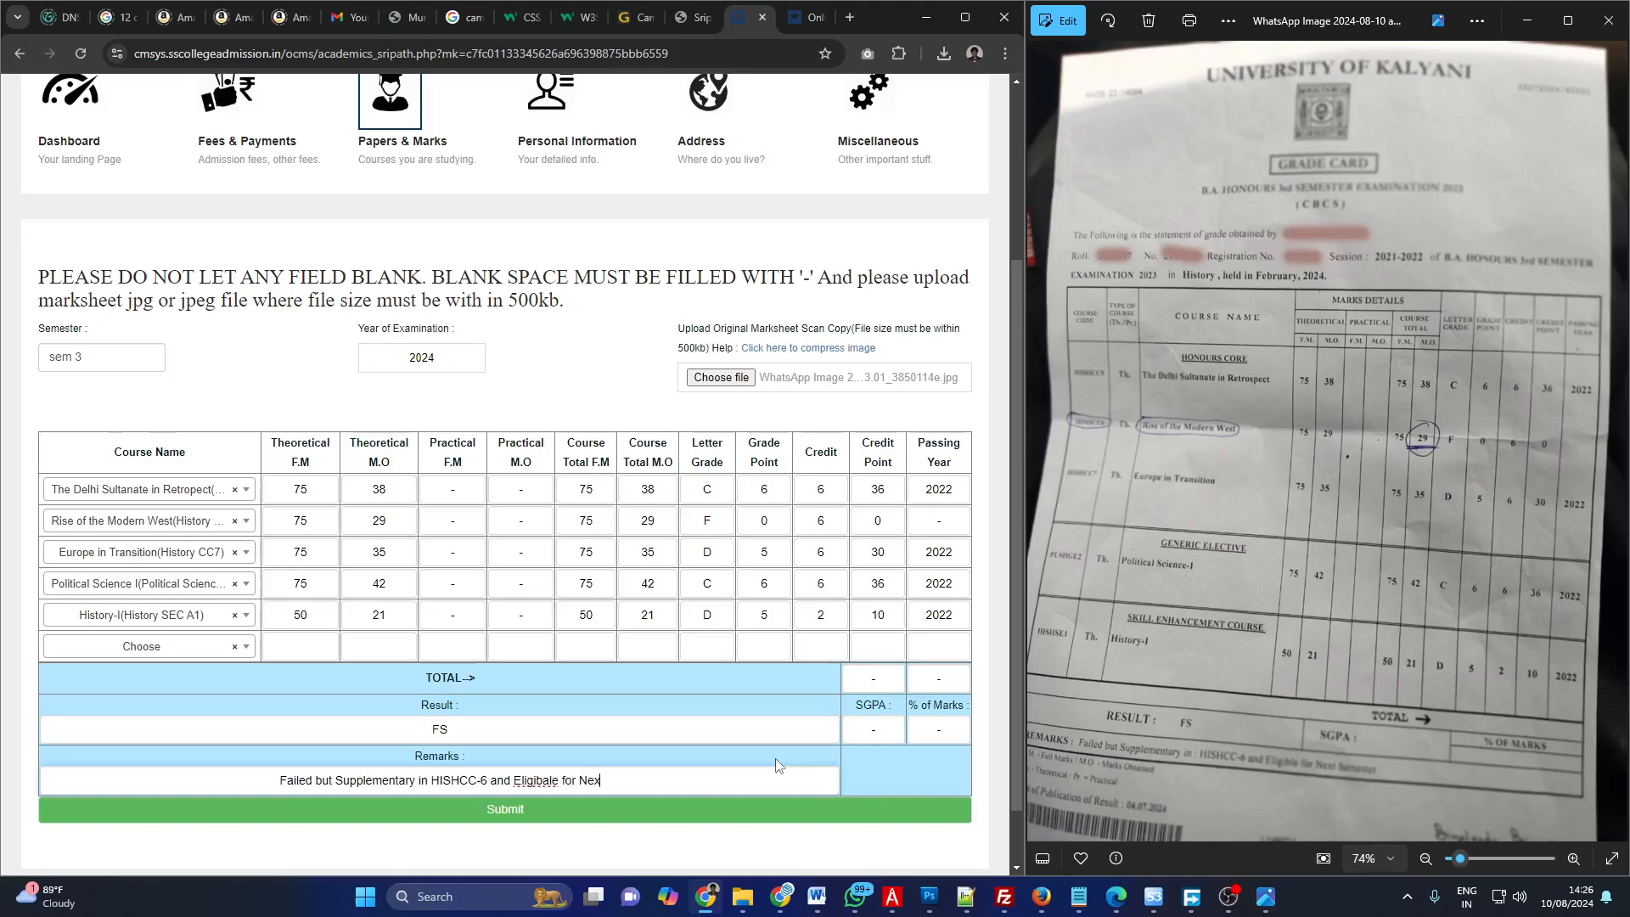
text(t Semester)
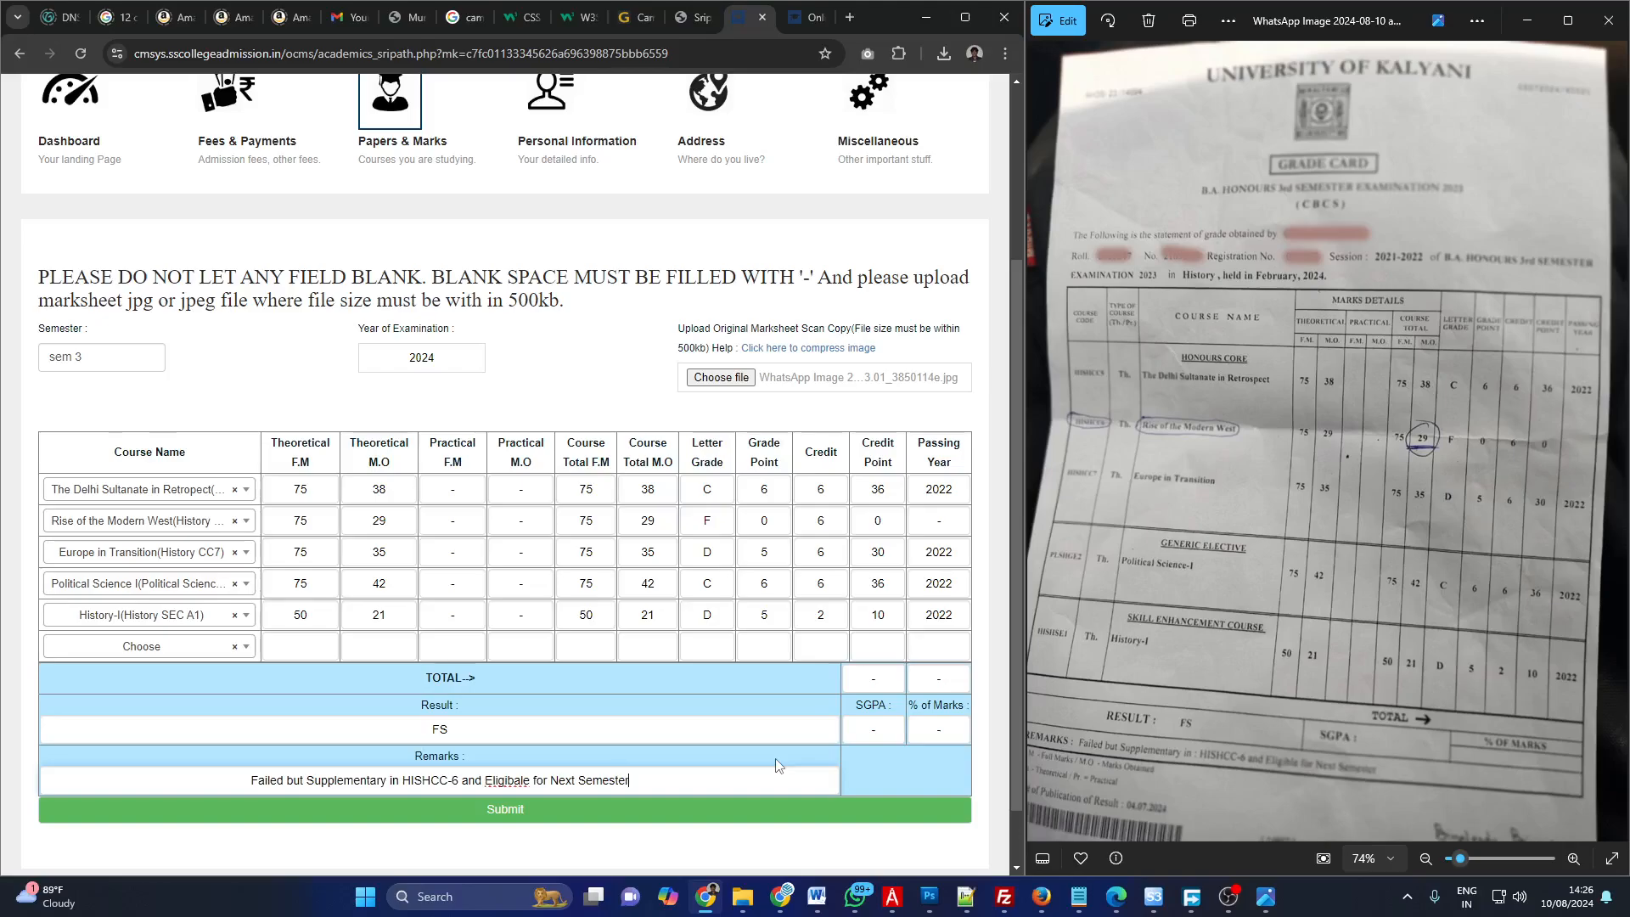
click(519, 781)
key(BackSpace)
key(BackSpace)
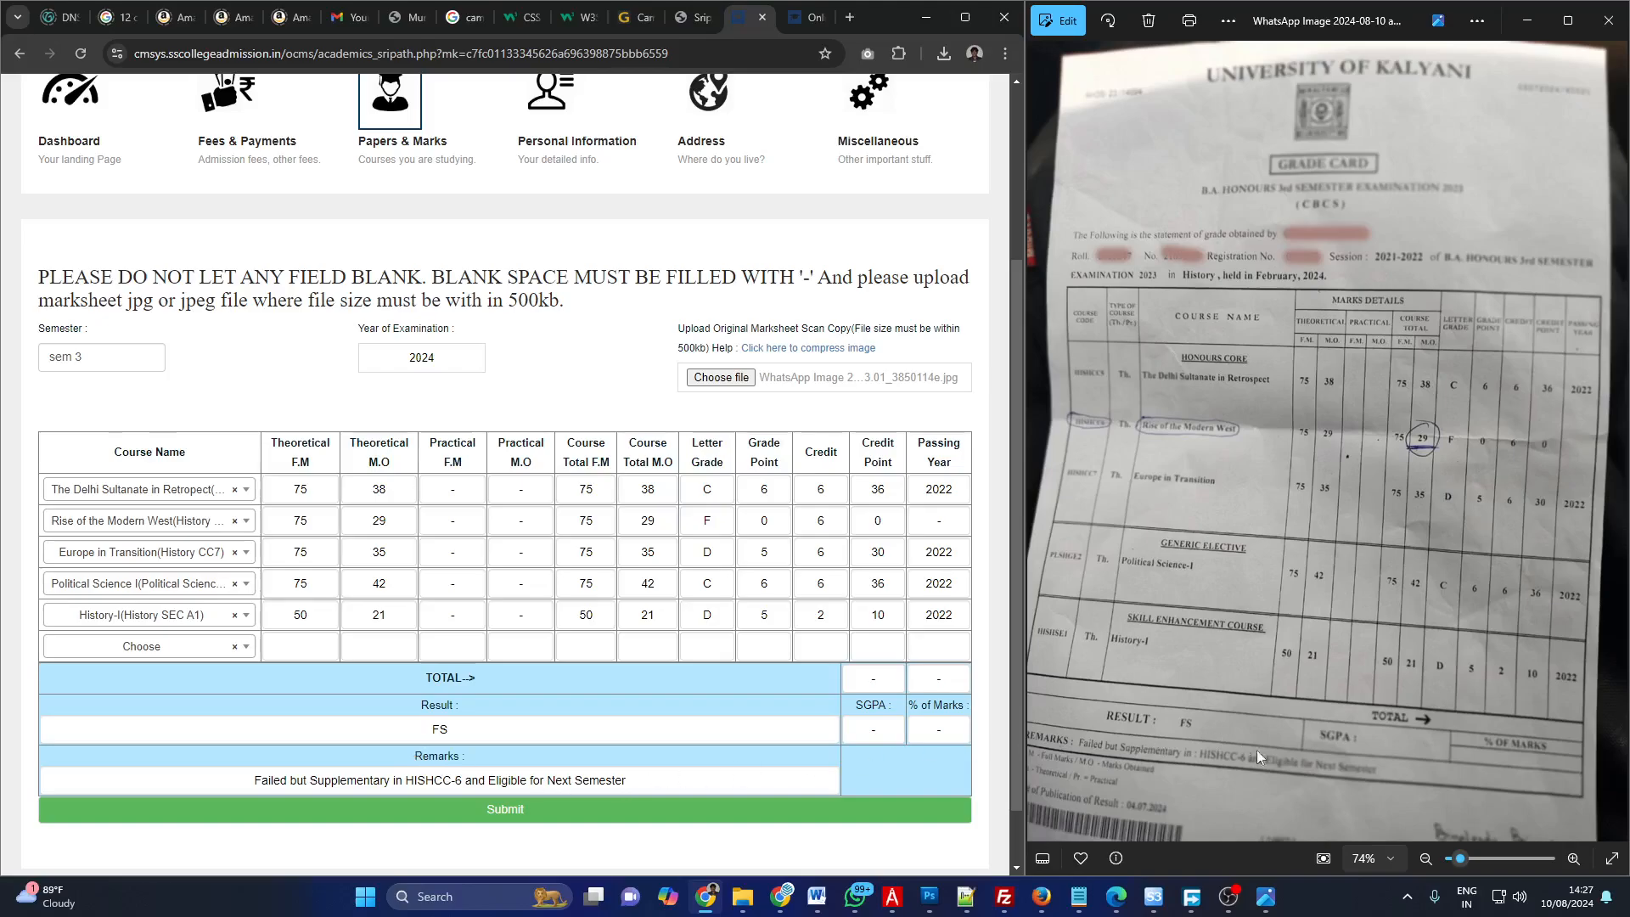
Submit the semester 3 marks form and review the saved Semester - 3, 2024 record.
click(499, 813)
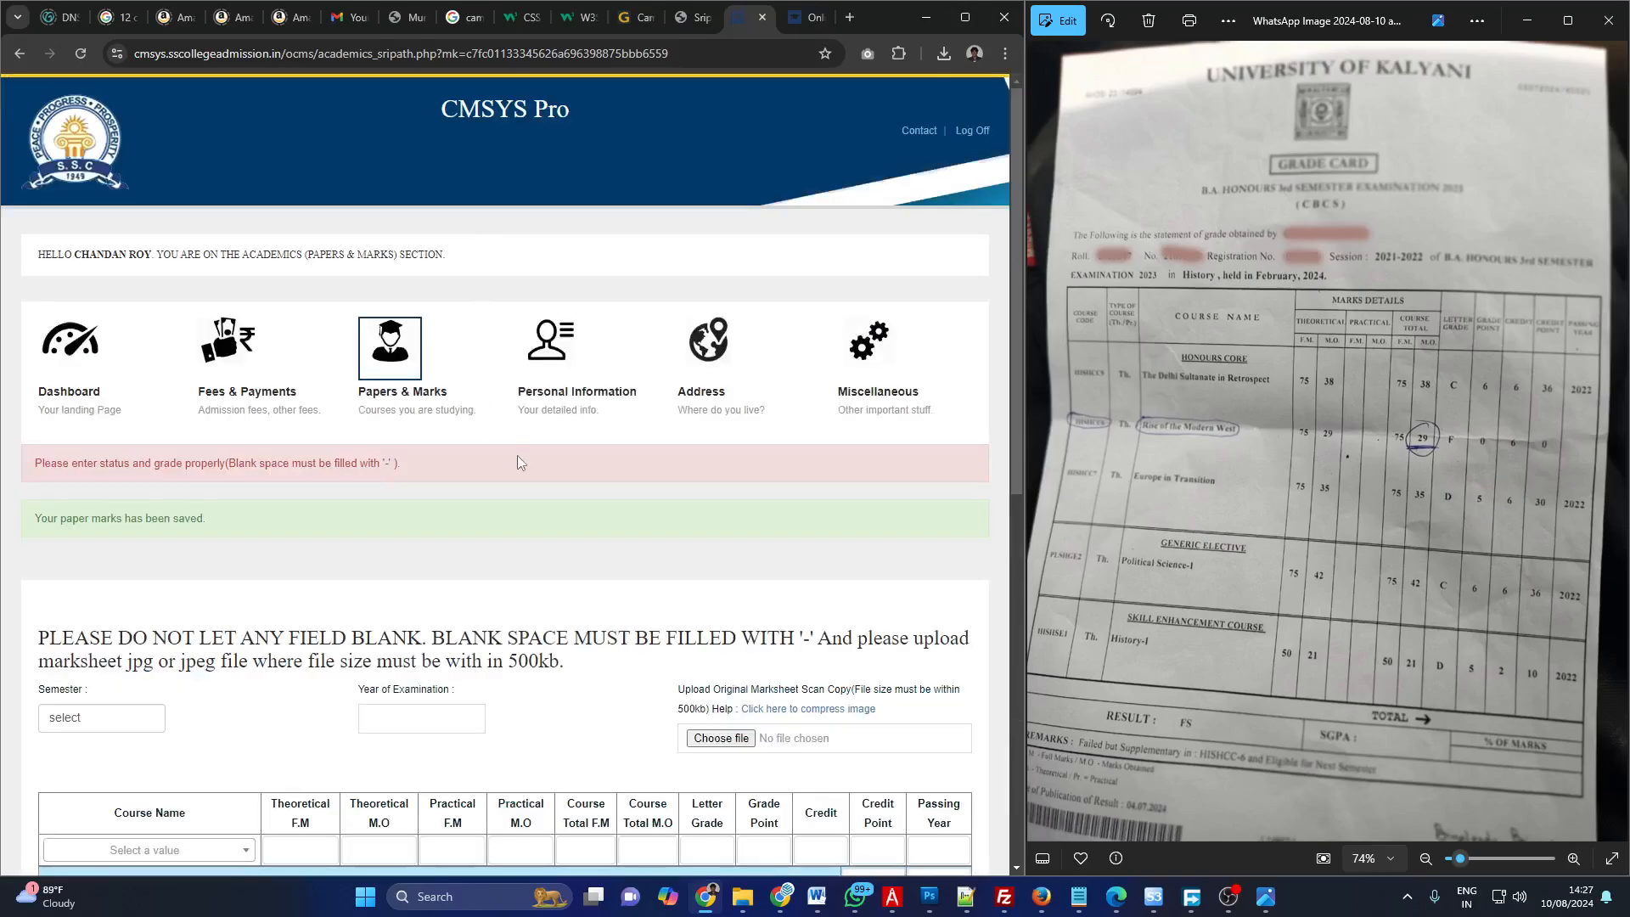
scroll(522, 467, down, 3)
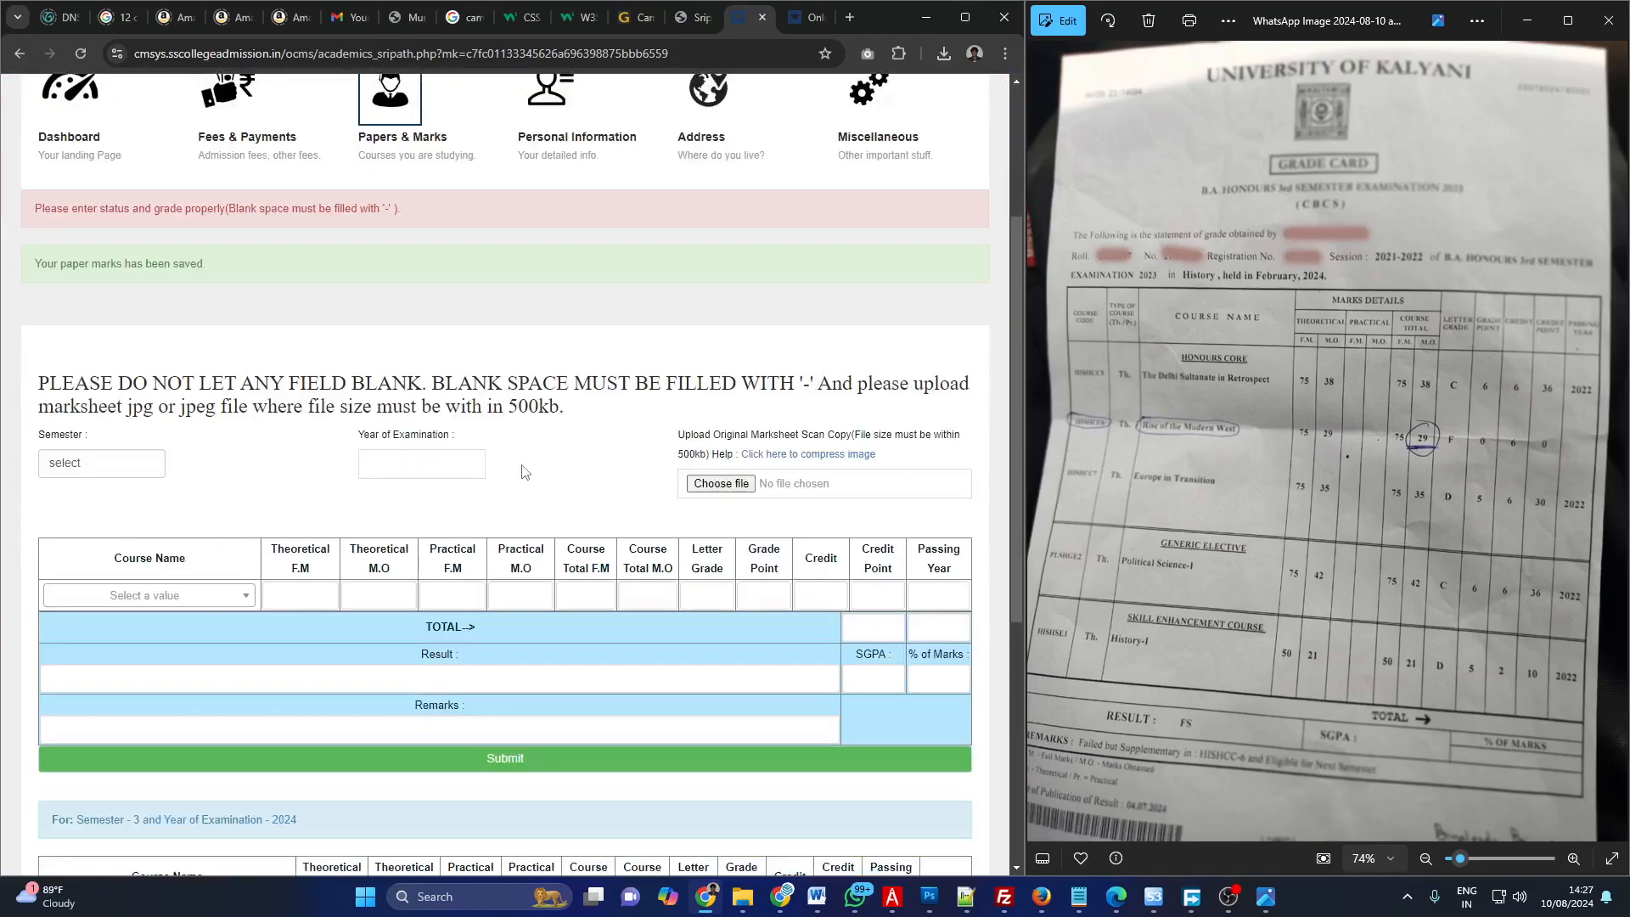
scroll(522, 471, down, 5)
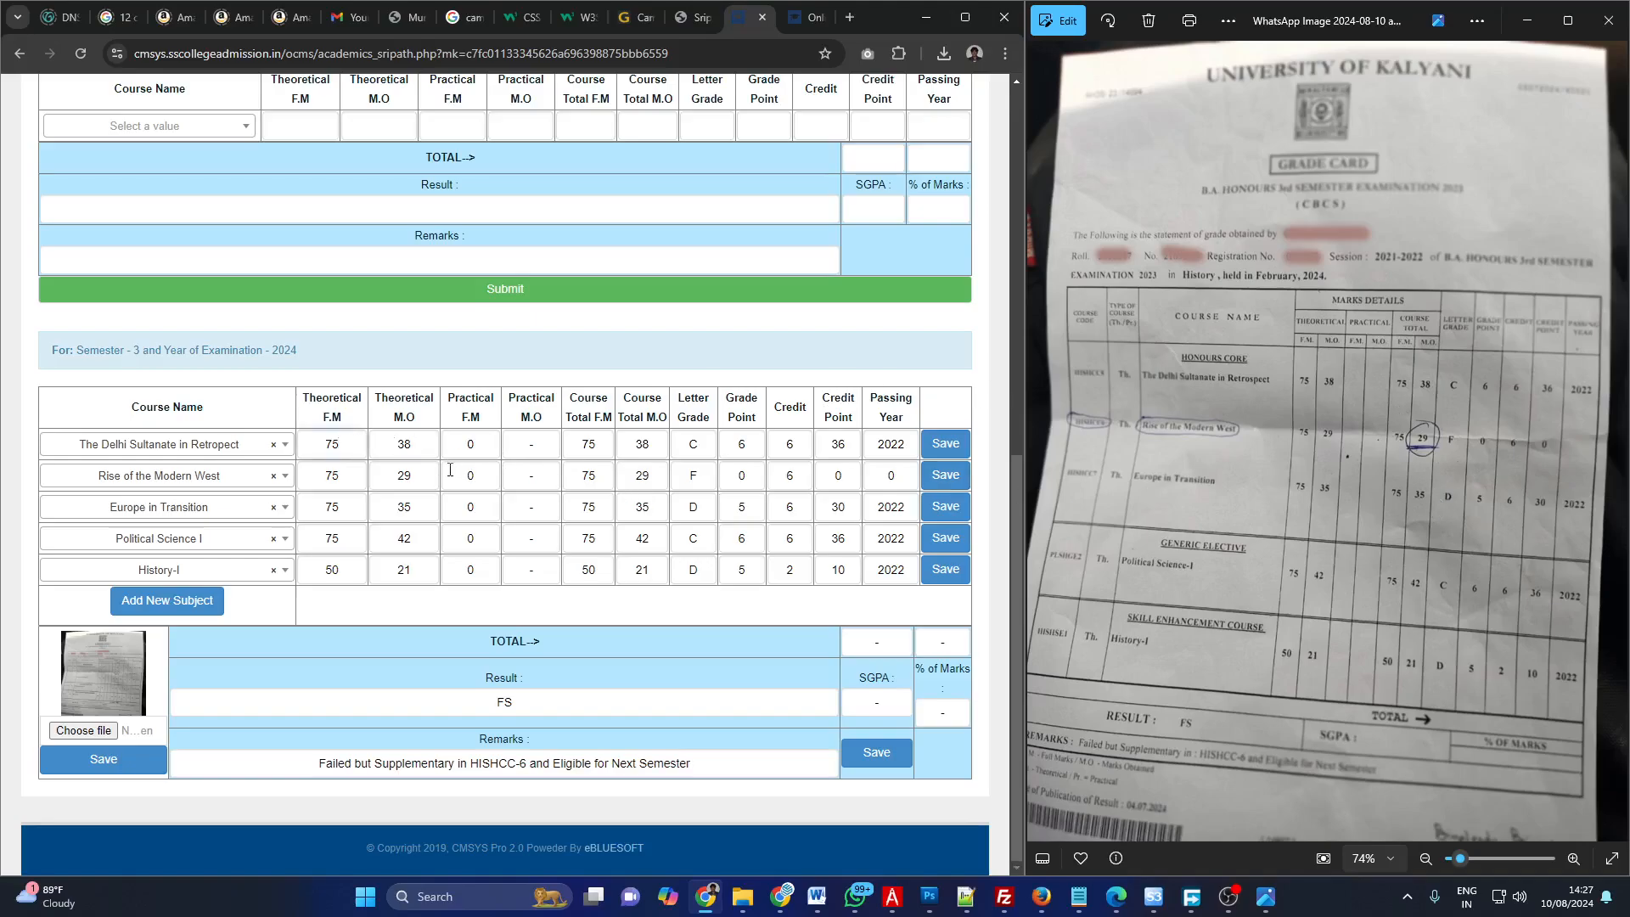
Select the theoretical marks obtained for The Delhi Sultanate in Retropect in the saved semester 3 record.
click(413, 446)
drag(418, 448, 397, 443)
click(955, 450)
scroll(428, 448, up, 3)
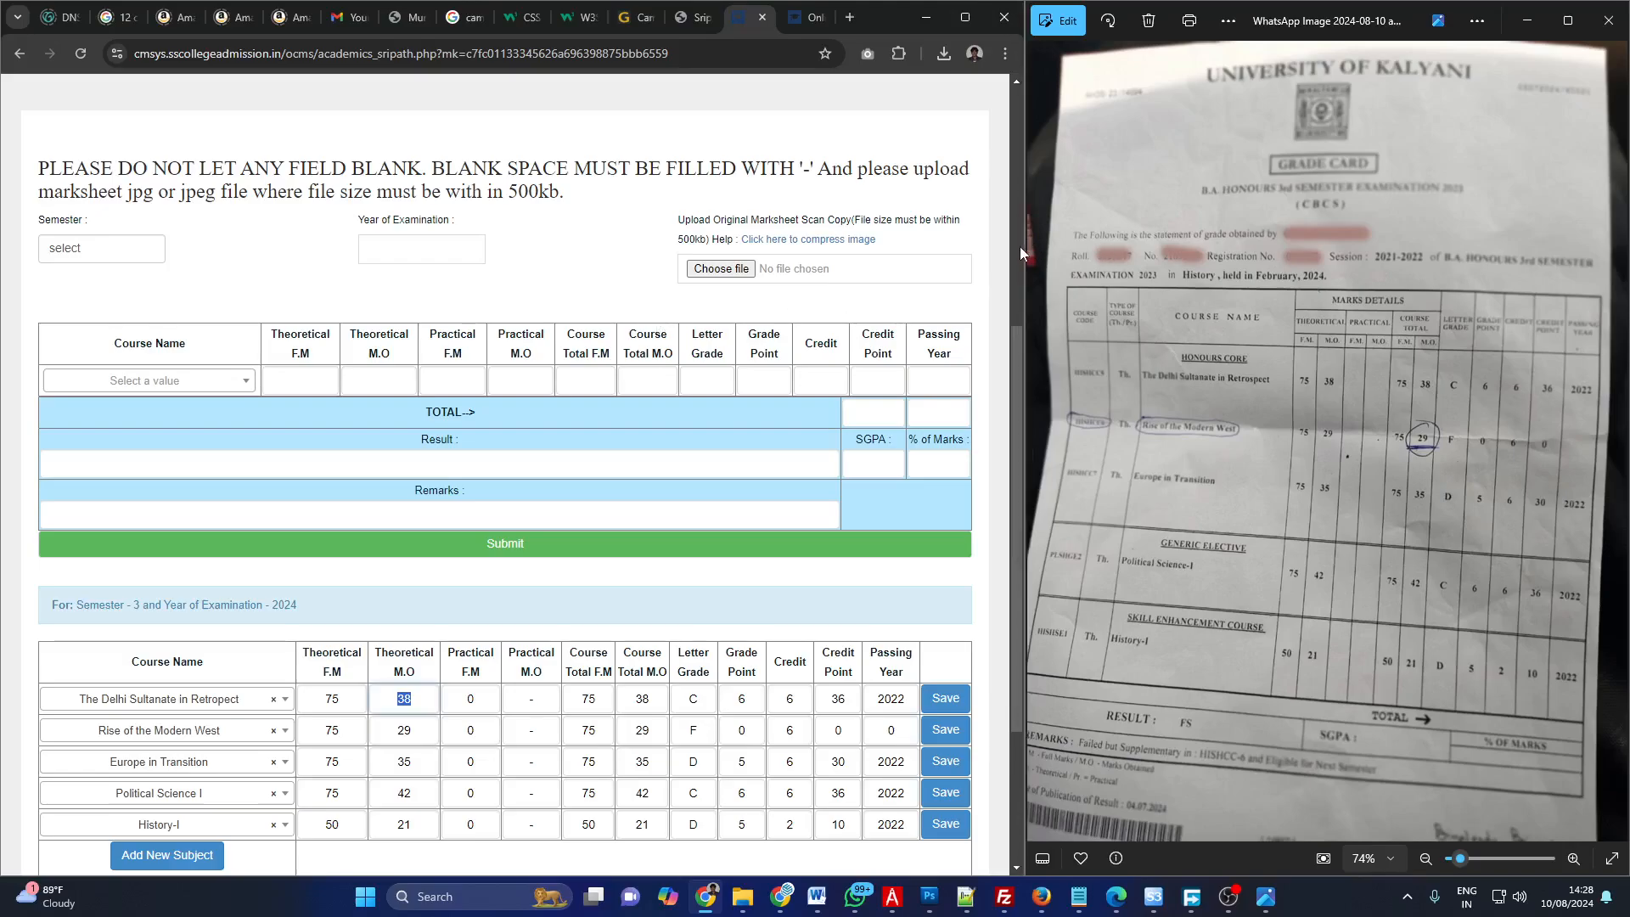
mouse_move(1024, 250)
click(1227, 898)
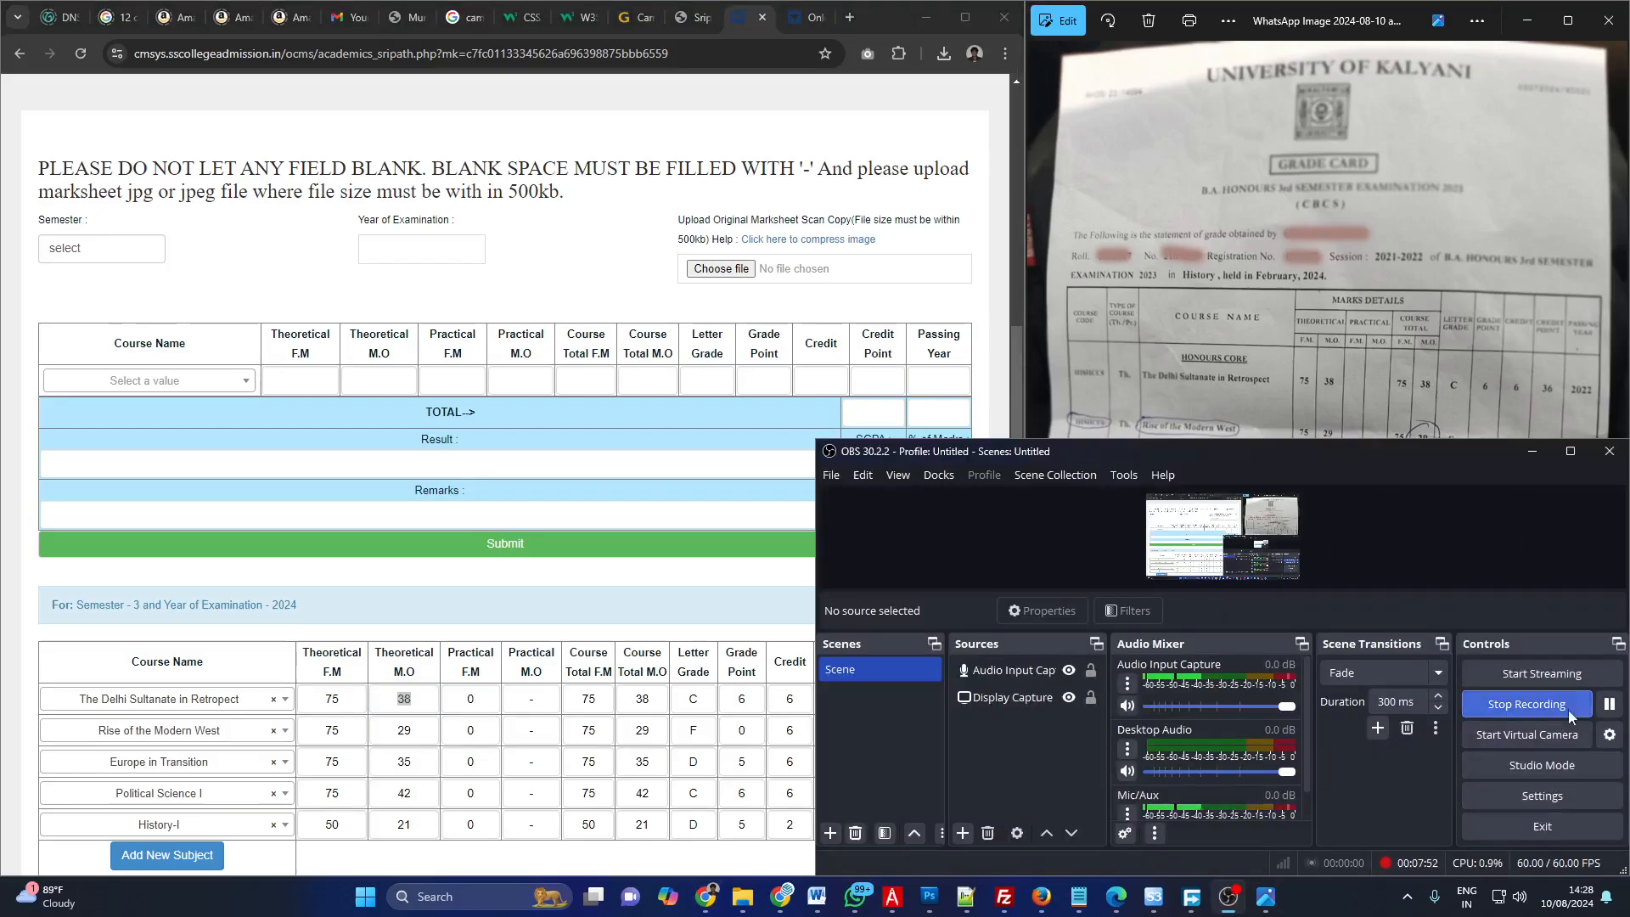